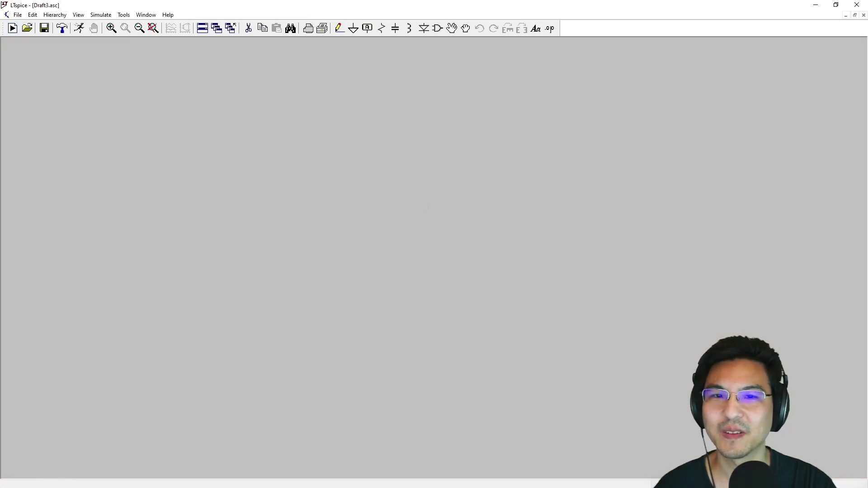
Start adding a component and open the OpAmps folder of the symbol library.
{"action": "left_click", "coordinate": [435, 31]}
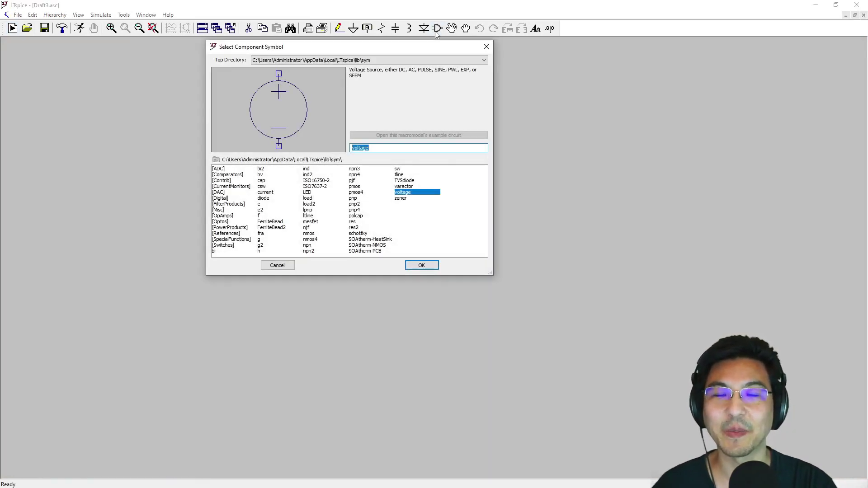
{"action": "key", "text": "Escape"}
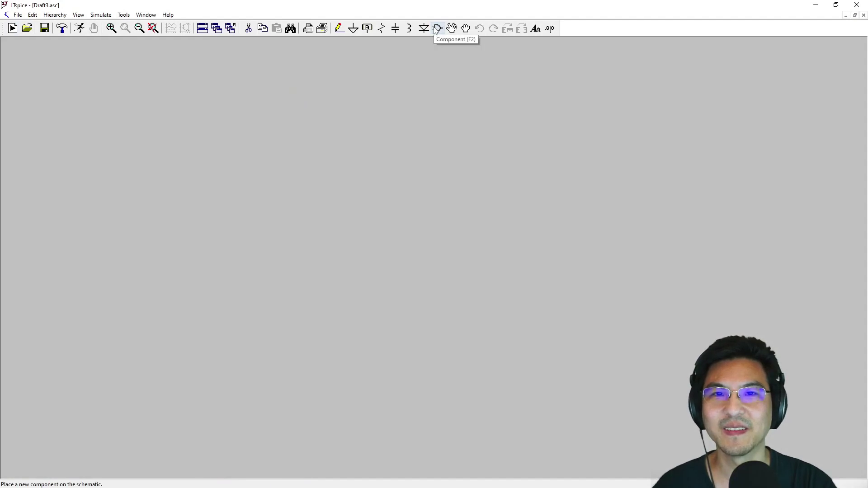
{"action": "left_click", "coordinate": [435, 31]}
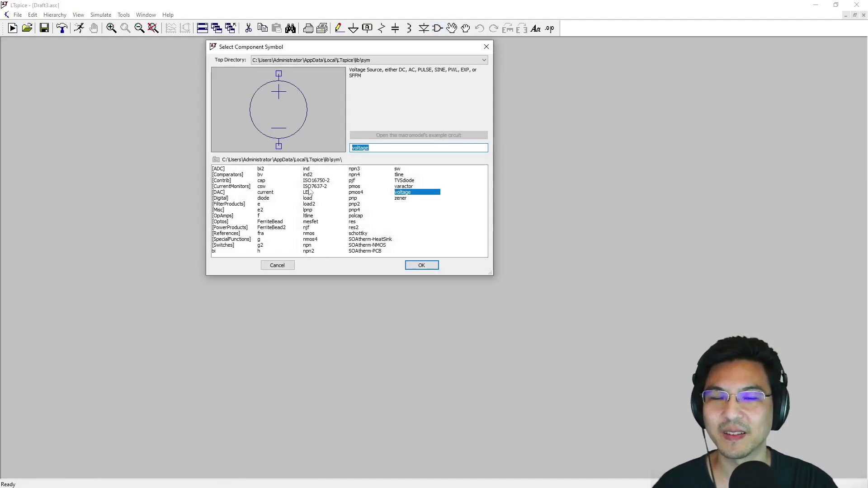
{"action": "left_click", "coordinate": [225, 216]}
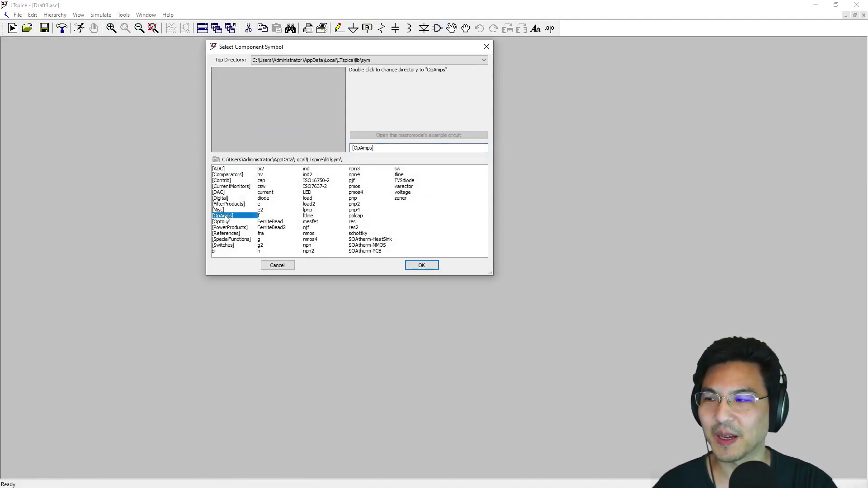
{"action": "double_click", "coordinate": [230, 217]}
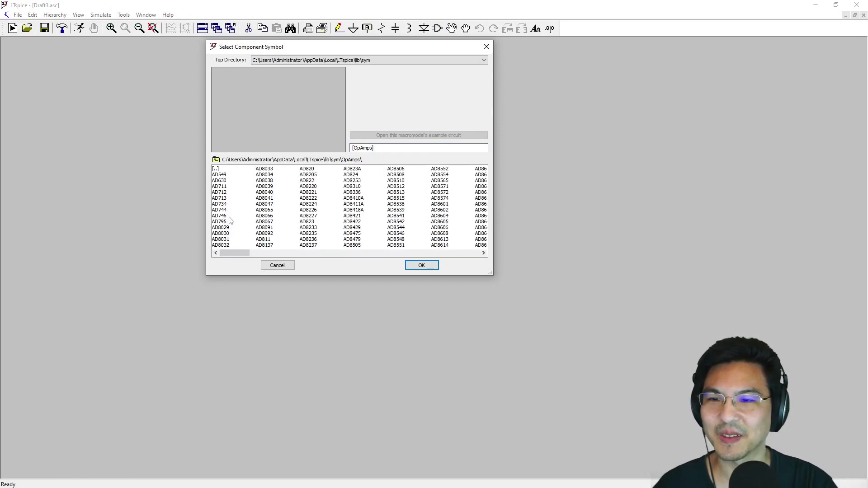
Browse the op-amp list and read the descriptions of LT1362 and the UniversalOpAmp variants.
{"action": "left_click_drag", "start_coordinate": [234, 253], "coordinate": [310, 254]}
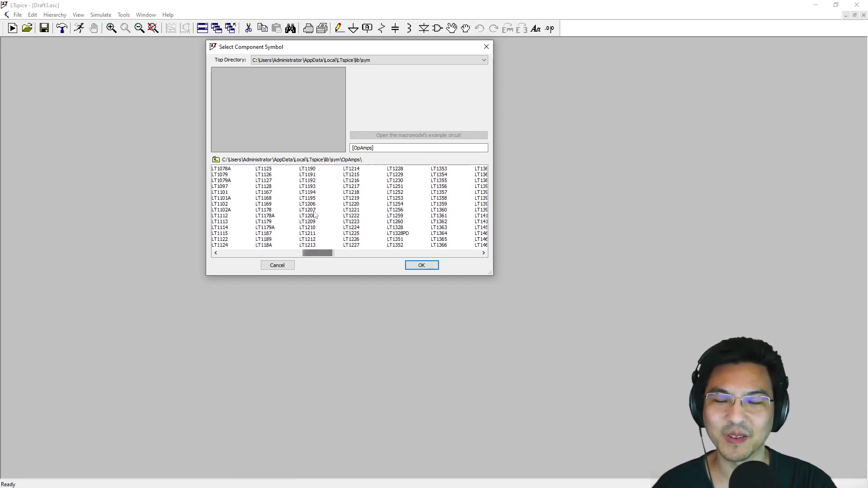
{"action": "left_click", "coordinate": [395, 216]}
{"action": "left_click", "coordinate": [438, 221]}
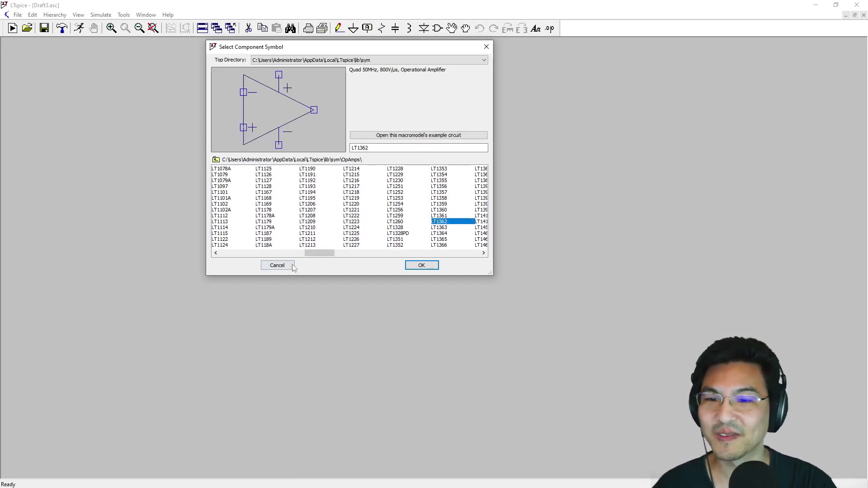
{"action": "left_click_drag", "start_coordinate": [314, 253], "coordinate": [470, 257]}
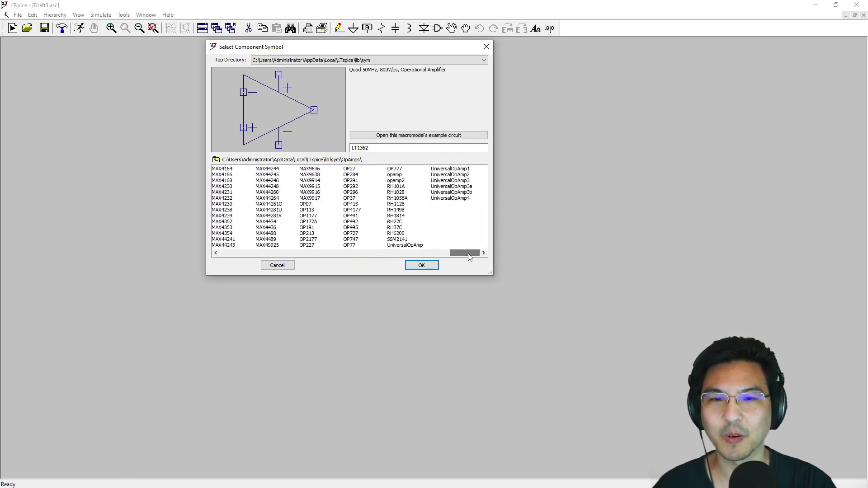
{"action": "left_click", "coordinate": [407, 245]}
{"action": "left_click", "coordinate": [449, 169]}
{"action": "left_click", "coordinate": [448, 175]}
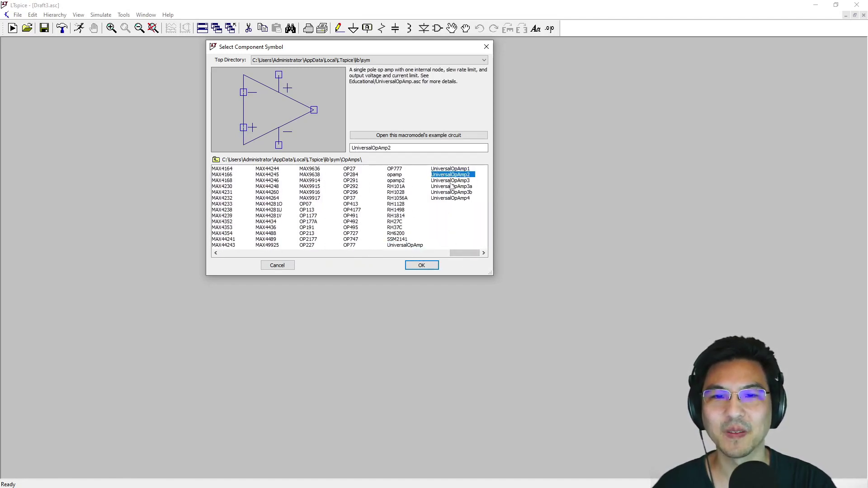
{"action": "left_click", "coordinate": [449, 181]}
{"action": "left_click", "coordinate": [450, 186]}
{"action": "left_click", "coordinate": [451, 192]}
{"action": "left_click", "coordinate": [452, 199]}
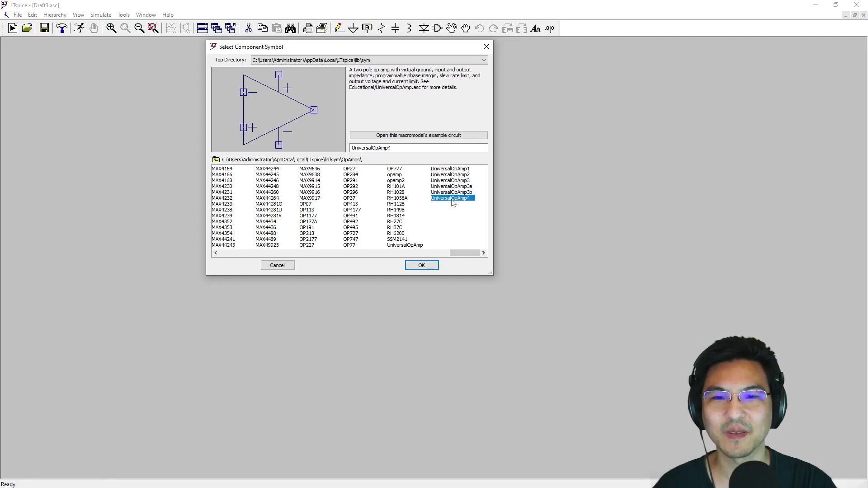
{"action": "left_click", "coordinate": [419, 244]}
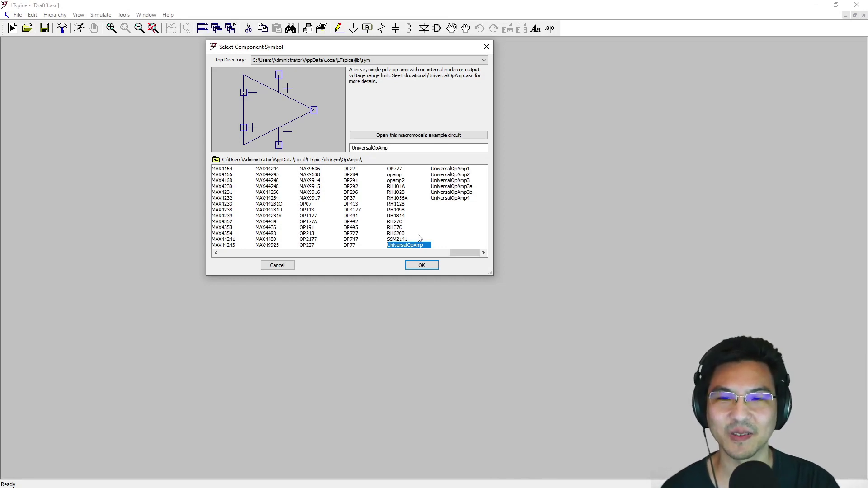
Choose the AD8066 op-amp from the start of the list and place one on the schematic.
{"action": "left_click", "coordinate": [269, 222]}
{"action": "left_click_drag", "start_coordinate": [462, 254], "coordinate": [232, 254]}
{"action": "left_click", "coordinate": [225, 175]}
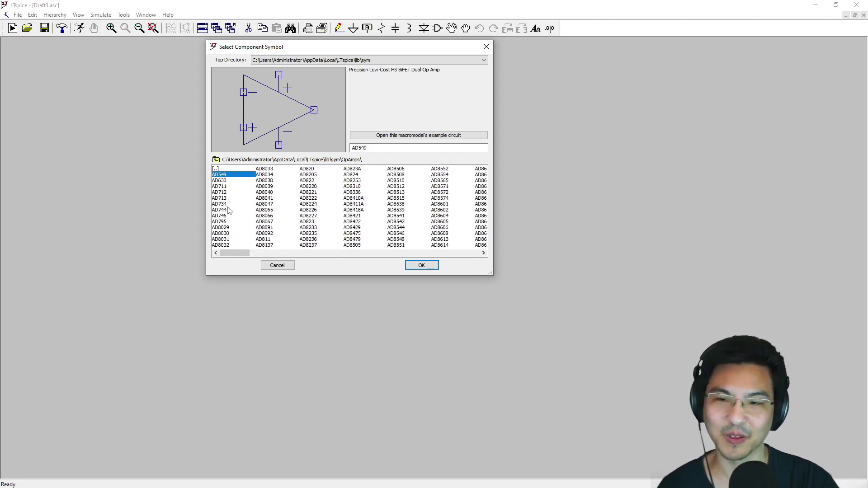
{"action": "left_click", "coordinate": [265, 216]}
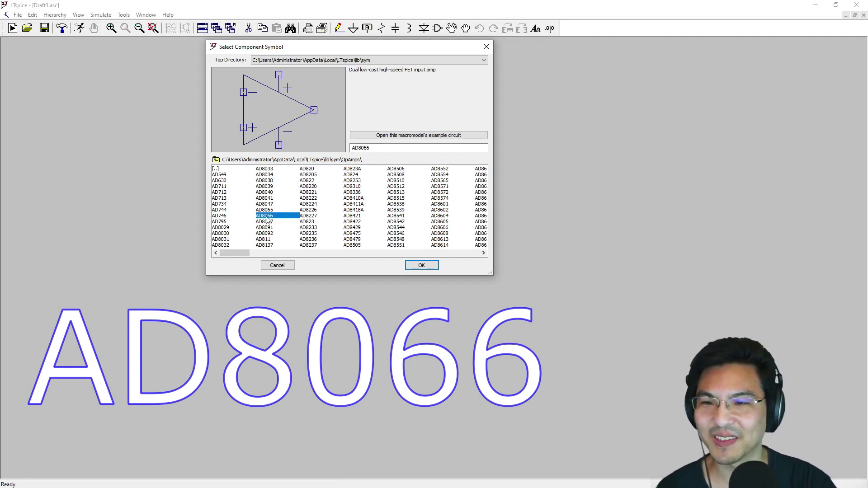
{"action": "double_click", "coordinate": [266, 219]}
{"action": "left_click", "coordinate": [326, 218]}
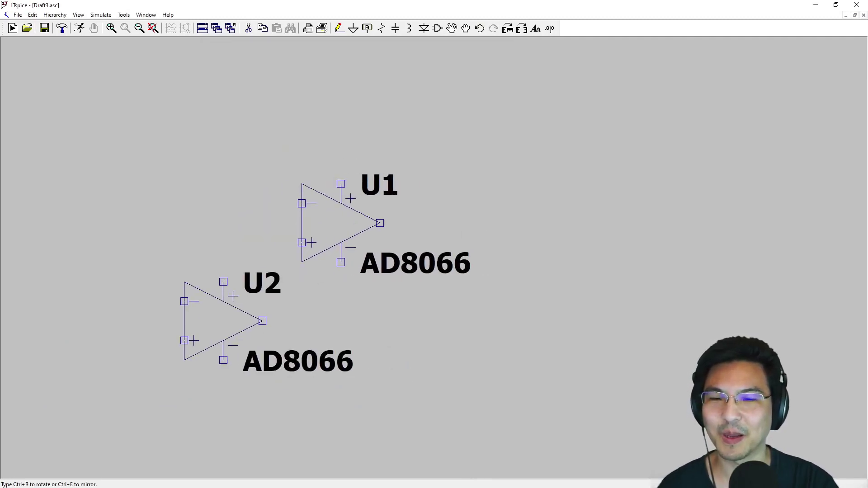
{"action": "key", "text": "Escape"}
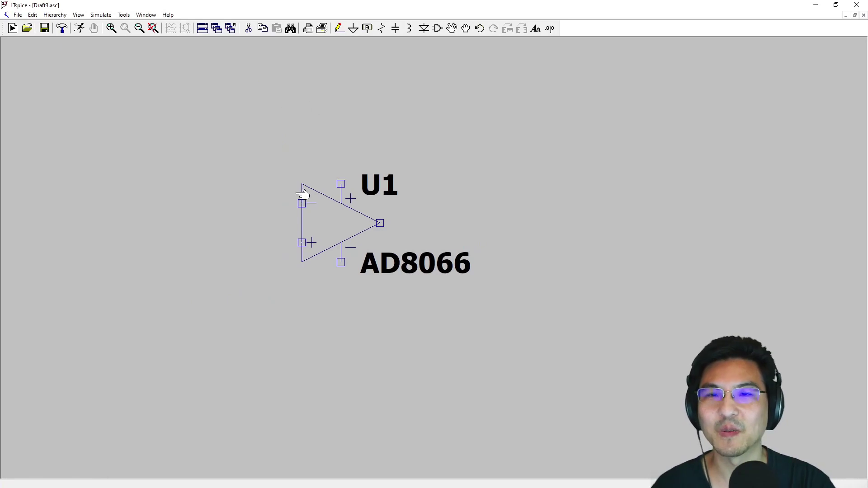
Place one resistor rotated to horizontal above the op-amp as the feedback resistor.
{"action": "scroll", "coordinate": [302, 194], "scroll_direction": "down", "scroll_amount": 1}
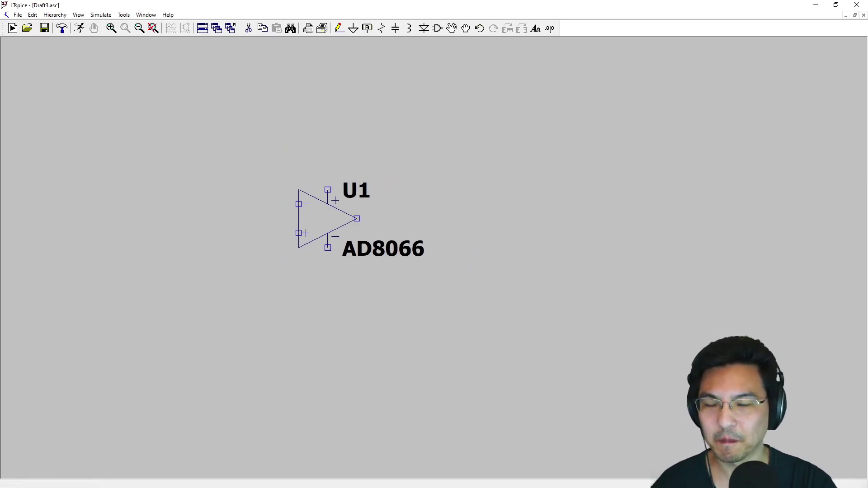
{"action": "key", "text": "Up"}
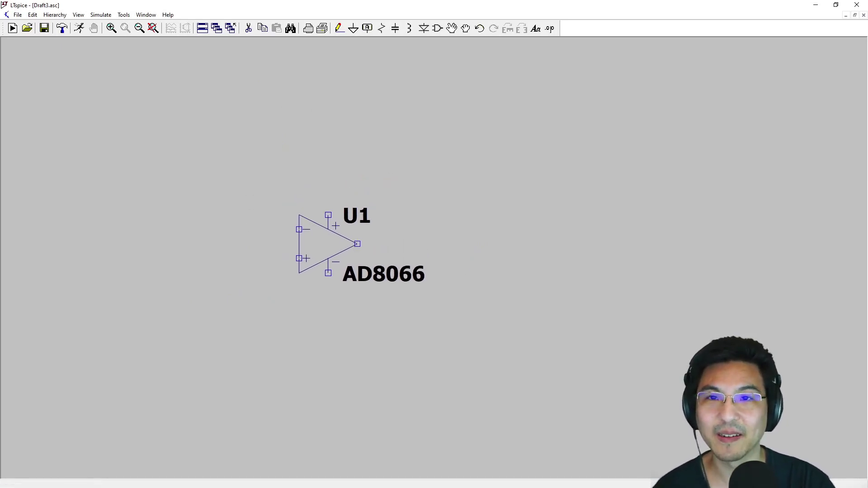
{"action": "left_click", "coordinate": [382, 30]}
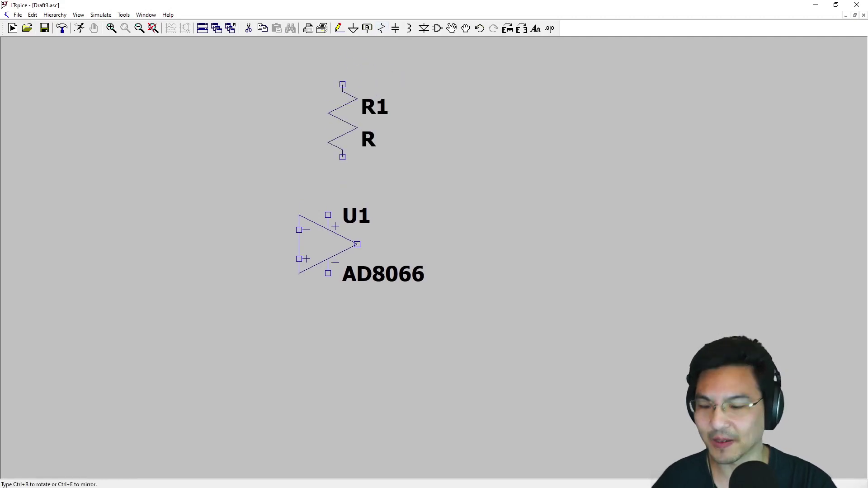
{"action": "key", "text": "ctrl+r"}
{"action": "left_click", "coordinate": [320, 127]}
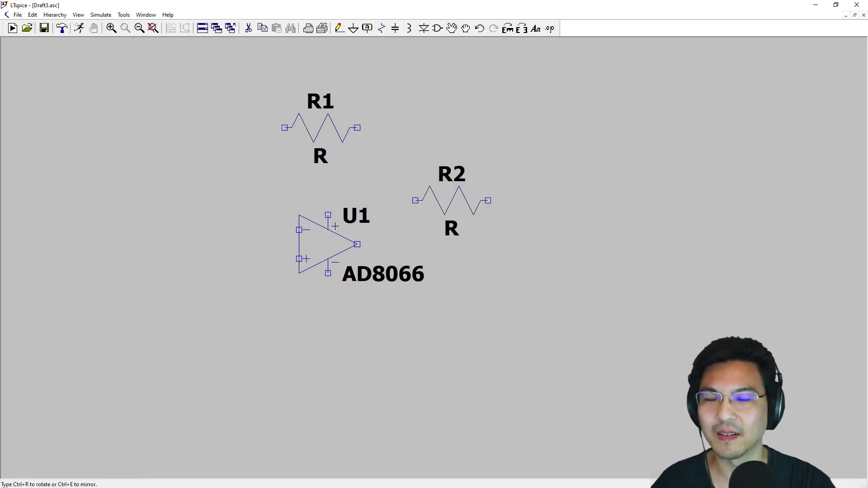
{"action": "key", "text": "Escape"}
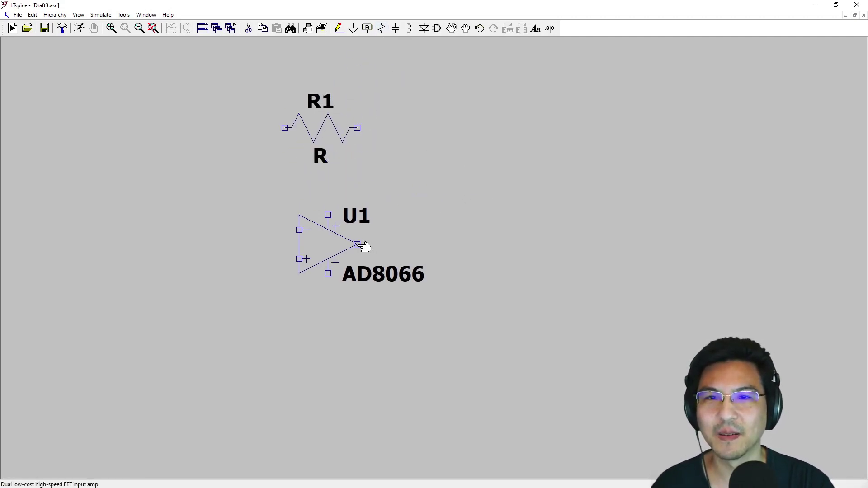
Wire the op-amp output out to the side and up to the right end of the feedback resistor.
{"action": "left_click", "coordinate": [339, 28]}
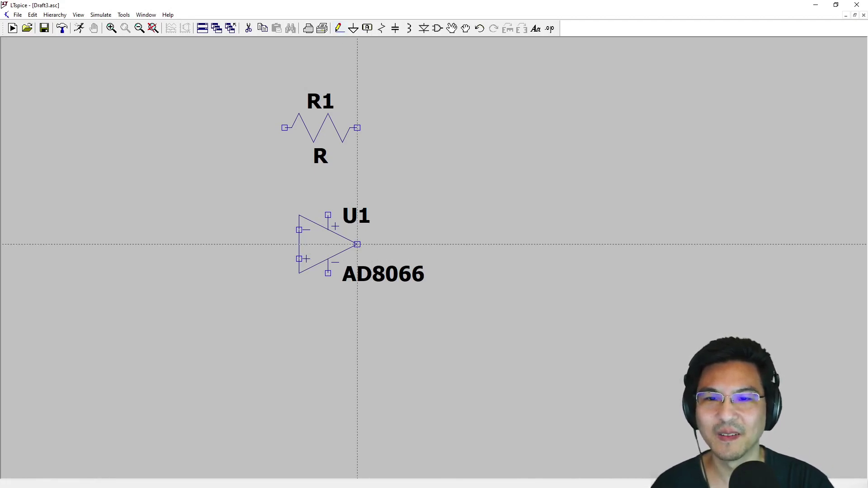
{"action": "left_click", "coordinate": [357, 244]}
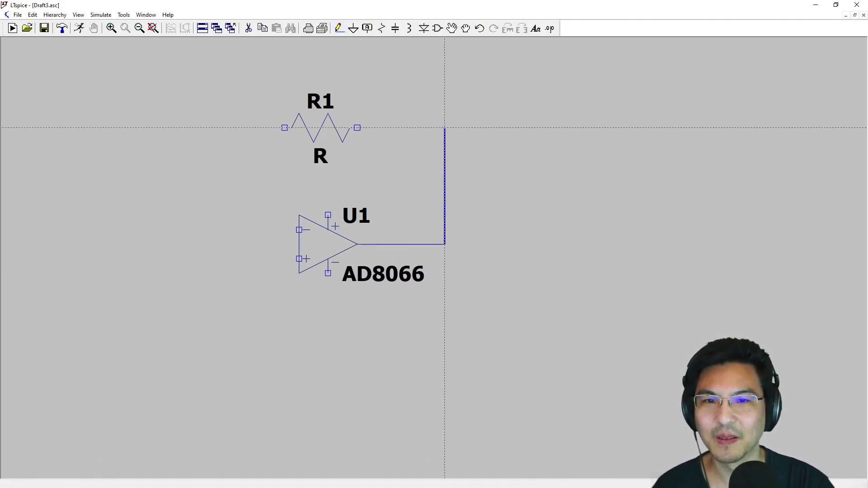
{"action": "left_click", "coordinate": [444, 127]}
{"action": "left_click", "coordinate": [357, 127]}
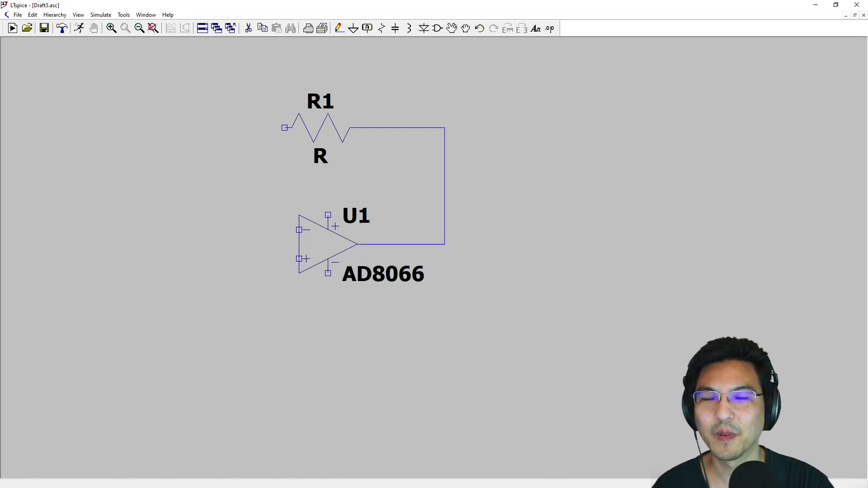
Wire the left end of the feedback resistor around and down to the op-amp's inverting input.
{"action": "left_click", "coordinate": [285, 127]}
{"action": "left_click", "coordinate": [182, 128]}
{"action": "left_click", "coordinate": [182, 230]}
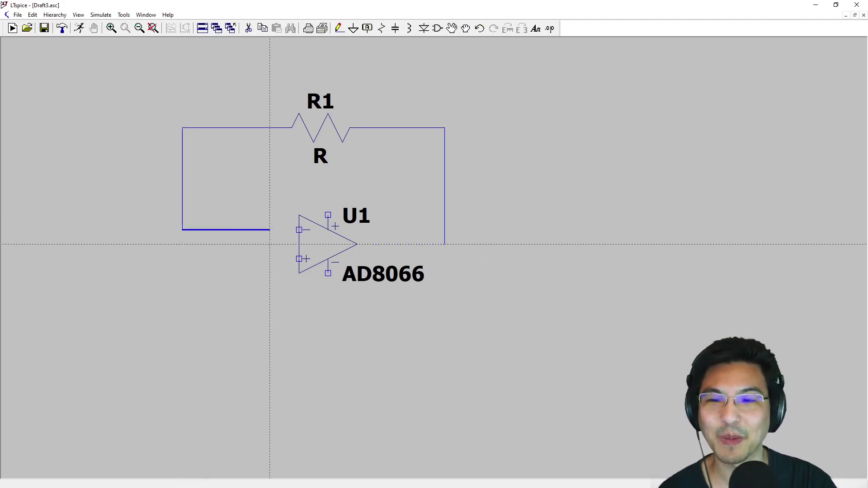
{"action": "left_click", "coordinate": [299, 230]}
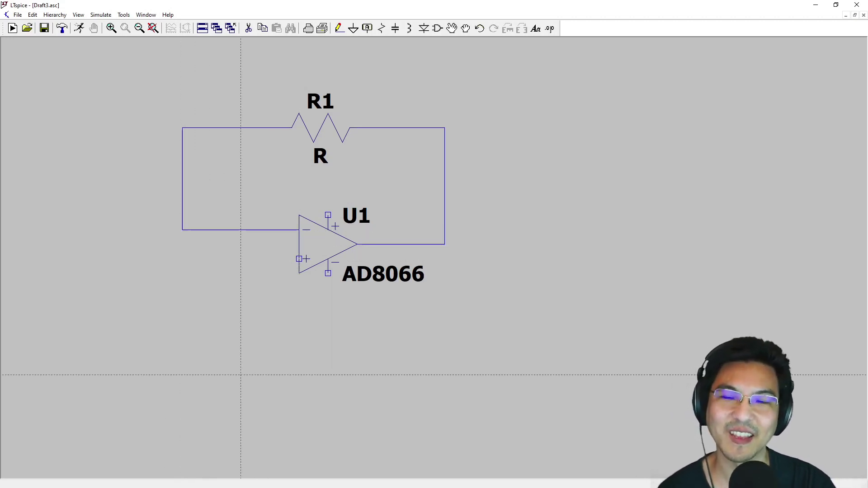
{"action": "key", "text": "Escape"}
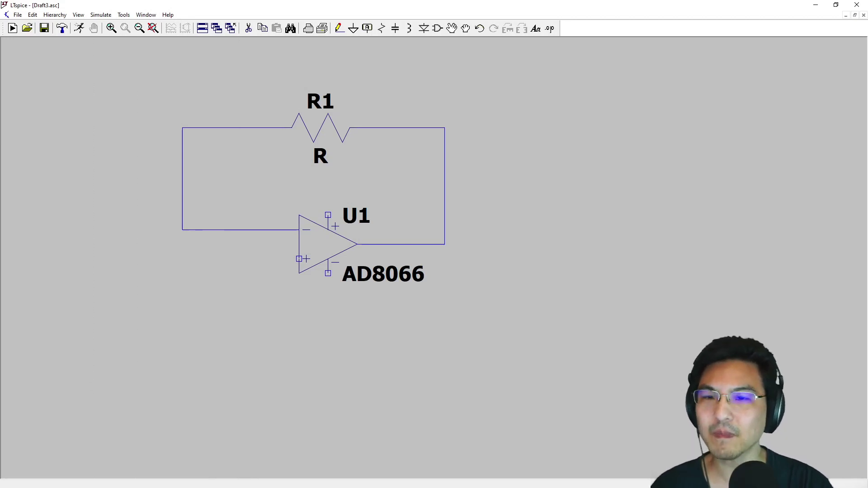
Place a second, horizontal resistor left of the feedback loop, level with the op-amp's inverting input.
{"action": "key", "text": "space"}
{"action": "scroll", "coordinate": [133, 310], "scroll_direction": "down", "scroll_amount": 1}
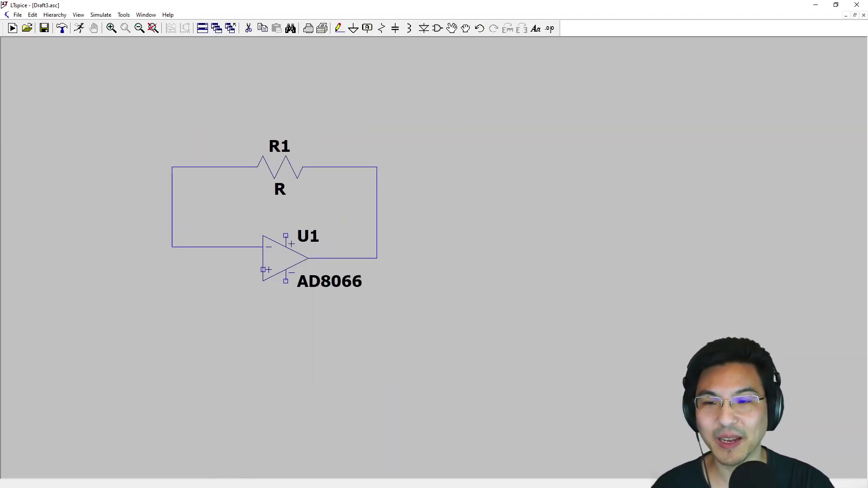
{"action": "left_click_drag", "start_coordinate": [159, 292], "coordinate": [219, 296]}
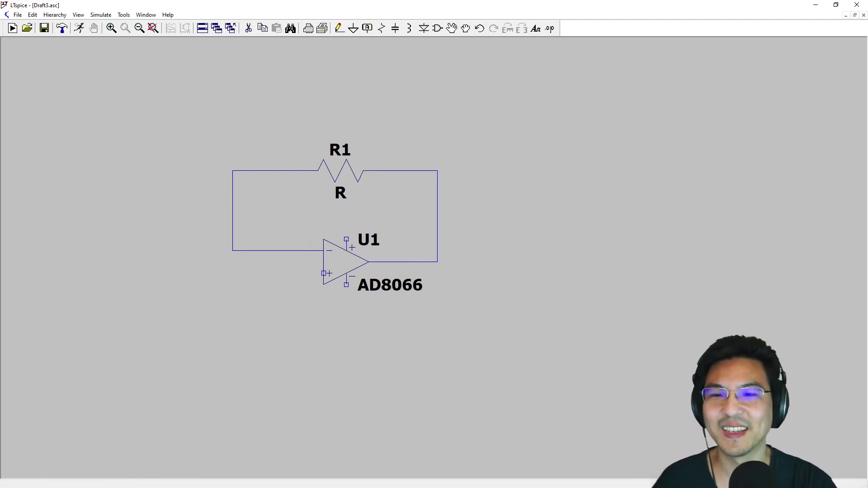
{"action": "left_click", "coordinate": [381, 29]}
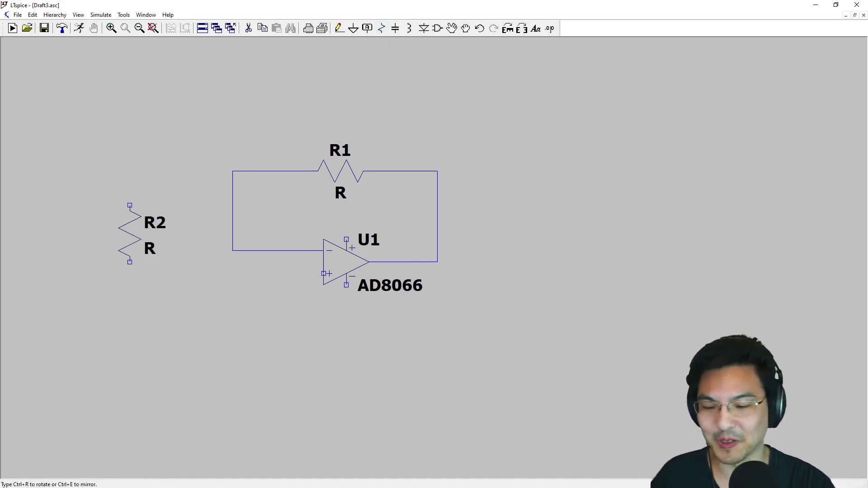
{"action": "key", "text": "ctrl+r"}
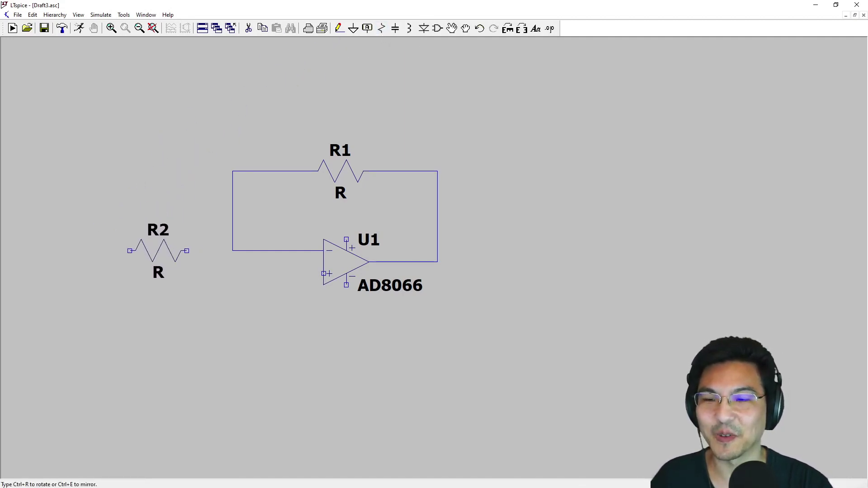
{"action": "left_click", "coordinate": [159, 251]}
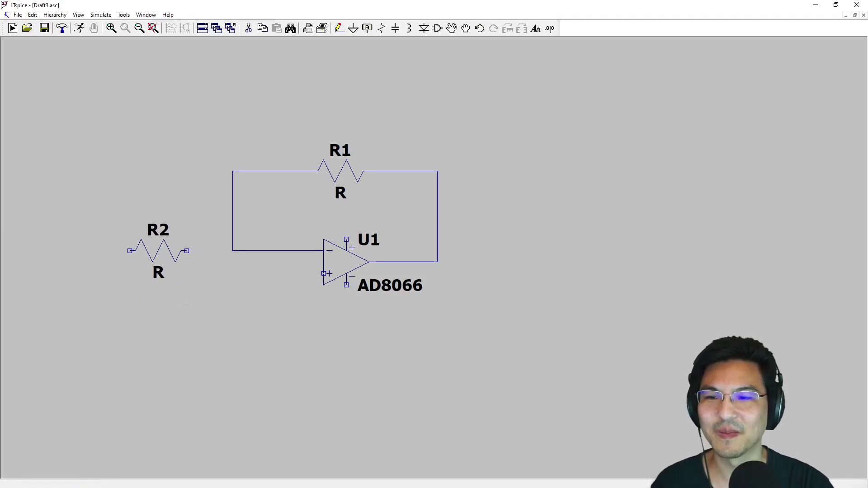
Wire the right end of the input resistor to the feedback loop's corner at the inverting input node.
{"action": "left_click_drag", "start_coordinate": [452, 339], "coordinate": [507, 312]}
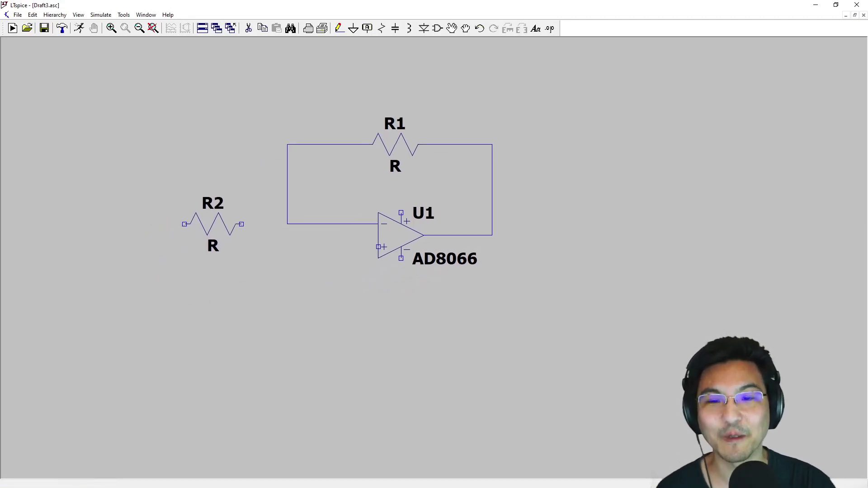
{"action": "key", "text": "F3"}
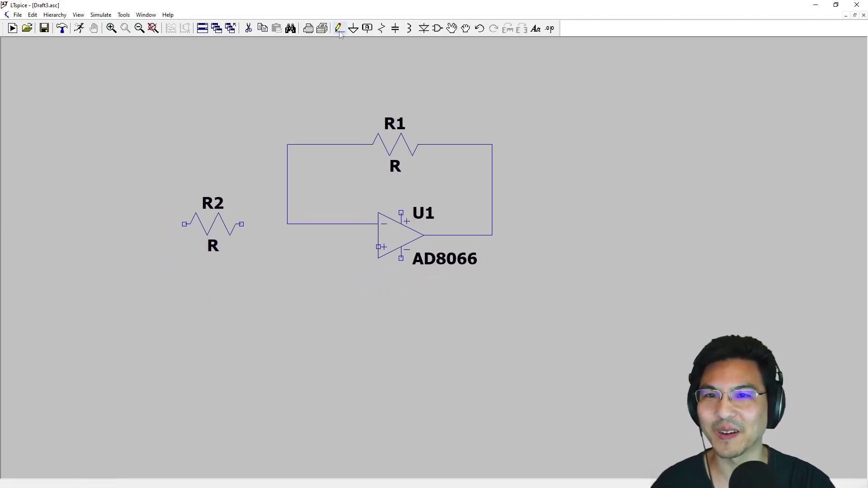
{"action": "left_click", "coordinate": [242, 224]}
{"action": "left_click", "coordinate": [287, 224]}
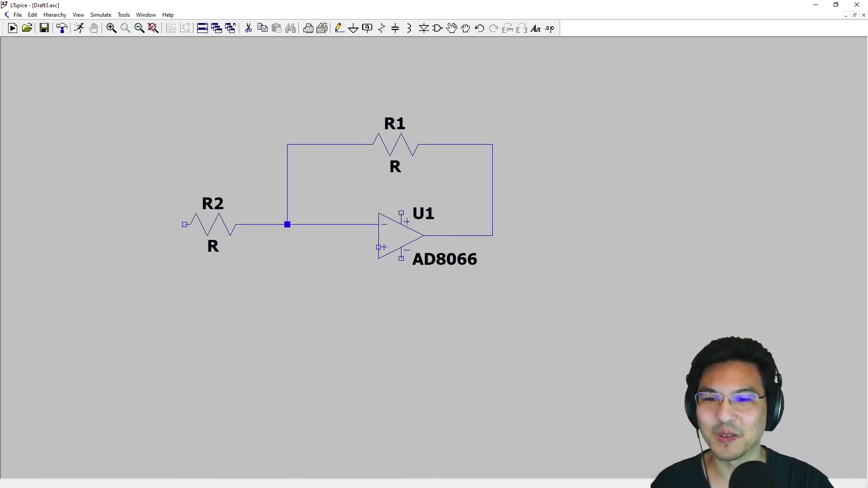
{"action": "left_click", "coordinate": [378, 224]}
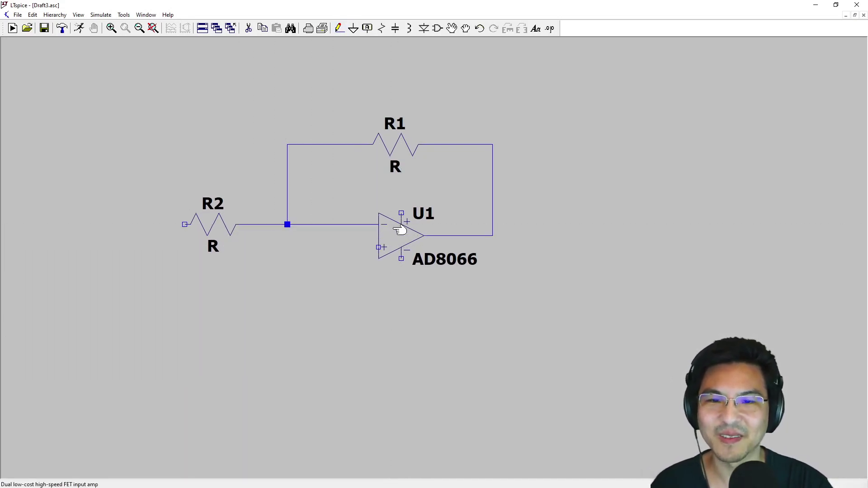
Place a voltage source below and to the left of input resistor R2.
{"action": "key", "text": "Escape"}
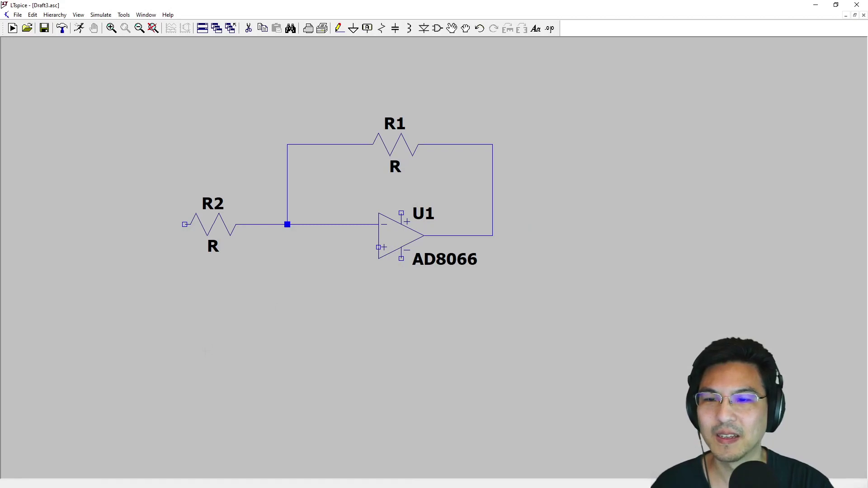
{"action": "left_click_drag", "start_coordinate": [206, 352], "coordinate": [235, 327]}
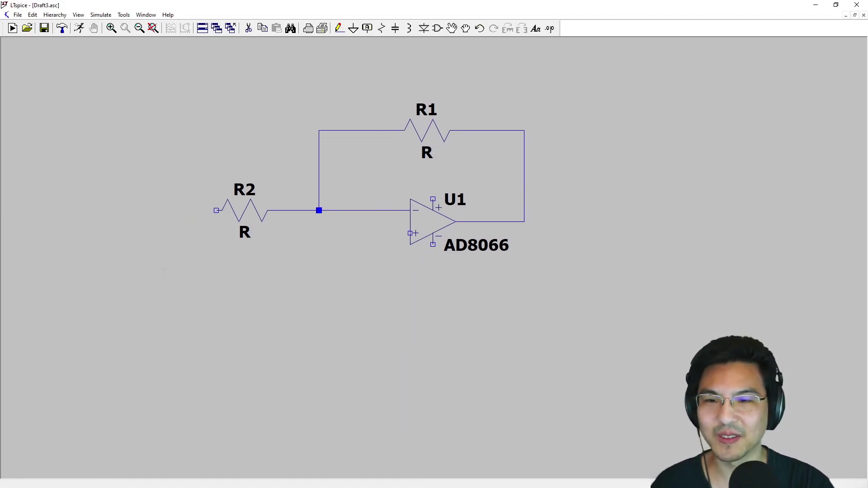
{"action": "left_click", "coordinate": [437, 28]}
{"action": "type", "text": "v"}
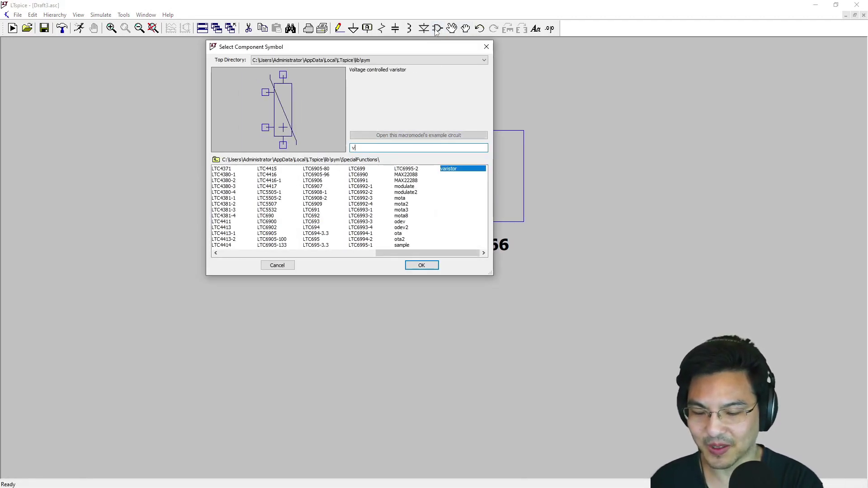
{"action": "type", "text": "oltage"}
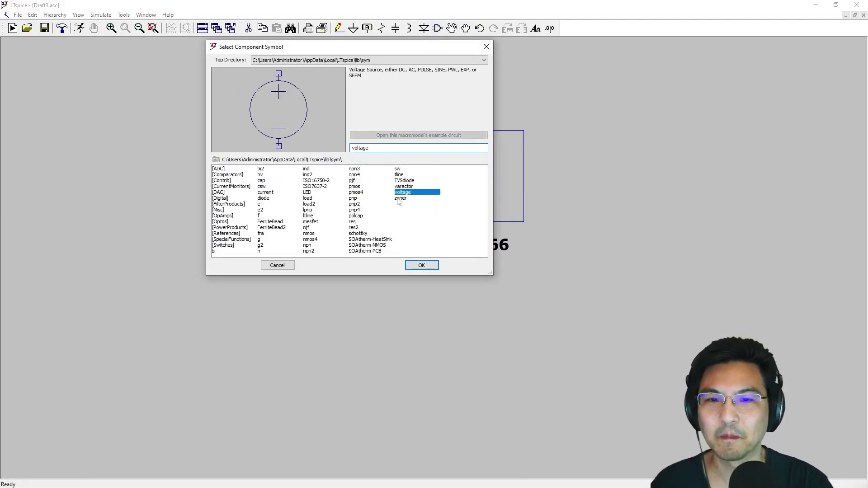
{"action": "key", "text": "Return"}
{"action": "left_click", "coordinate": [171, 294]}
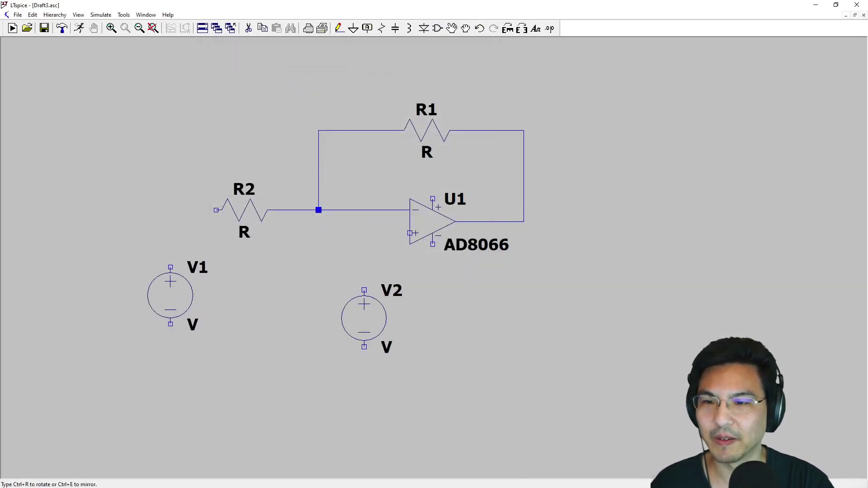
{"action": "key", "text": "Escape"}
Wire the free left end of R2 across and down to the positive terminal of voltage source V1.
{"action": "left_click", "coordinate": [339, 28]}
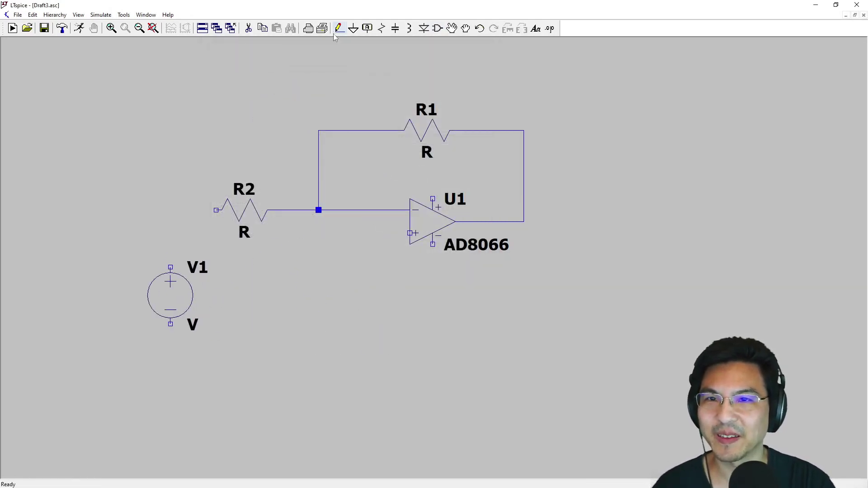
{"action": "left_click", "coordinate": [216, 210]}
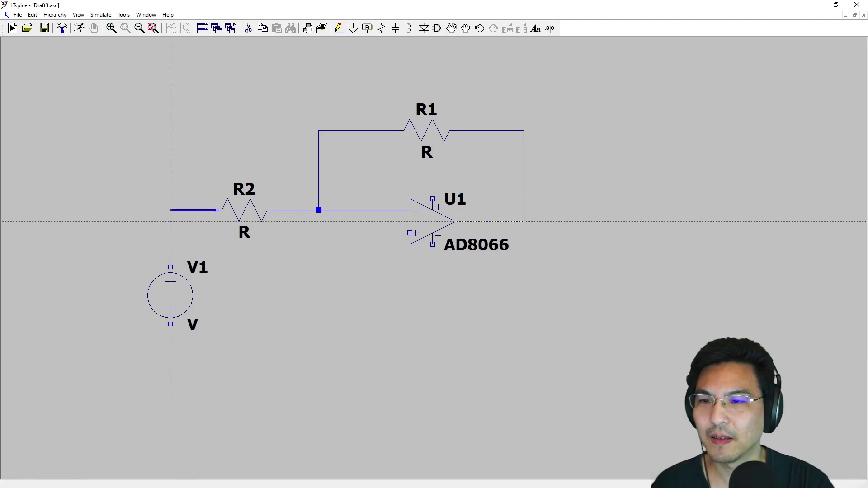
{"action": "left_click", "coordinate": [170, 267]}
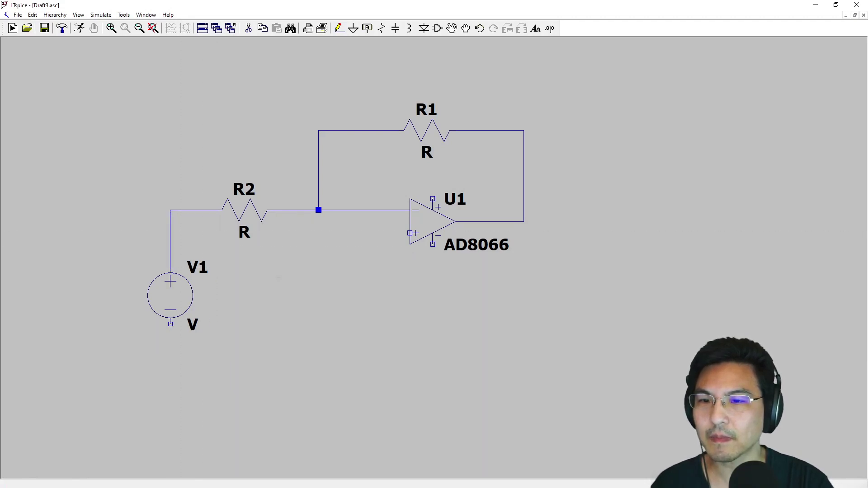
Place a ground symbol directly below V1 and wire it up to V1's negative terminal.
{"action": "left_click", "coordinate": [353, 30]}
{"action": "left_click", "coordinate": [171, 359]}
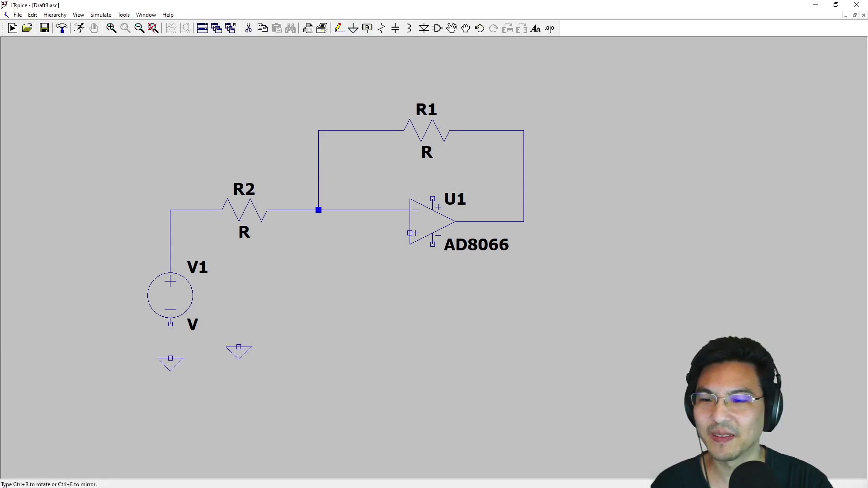
{"action": "key", "text": "Escape"}
{"action": "key", "text": "F3"}
{"action": "left_click", "coordinate": [171, 359]}
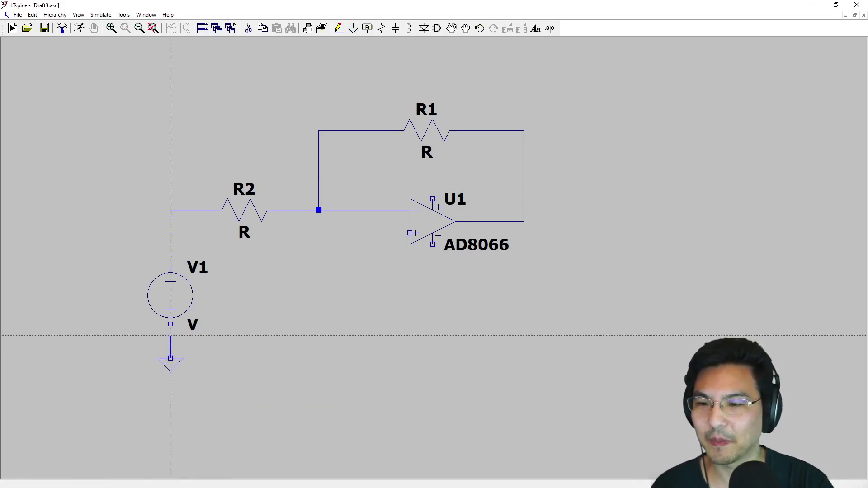
{"action": "left_click", "coordinate": [170, 324]}
{"action": "key", "text": "Escape"}
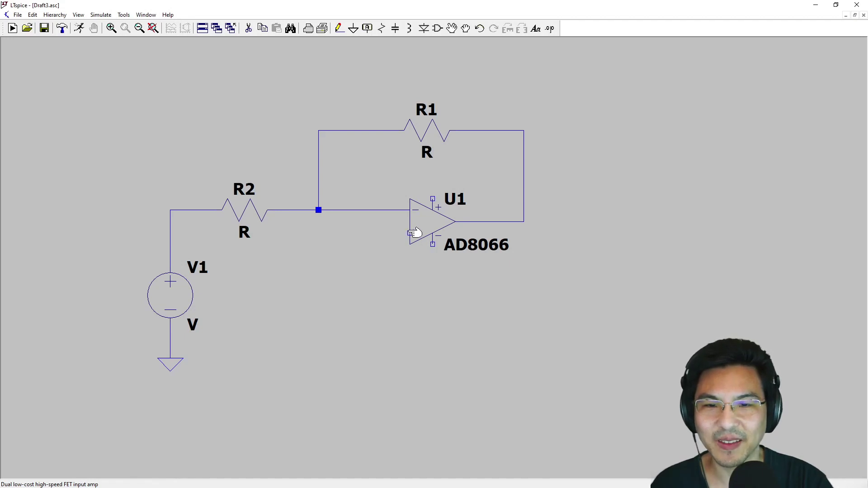
Place a ground symbol below the op-amp's input side and wire the non-inverting input to it.
{"action": "left_click", "coordinate": [352, 28]}
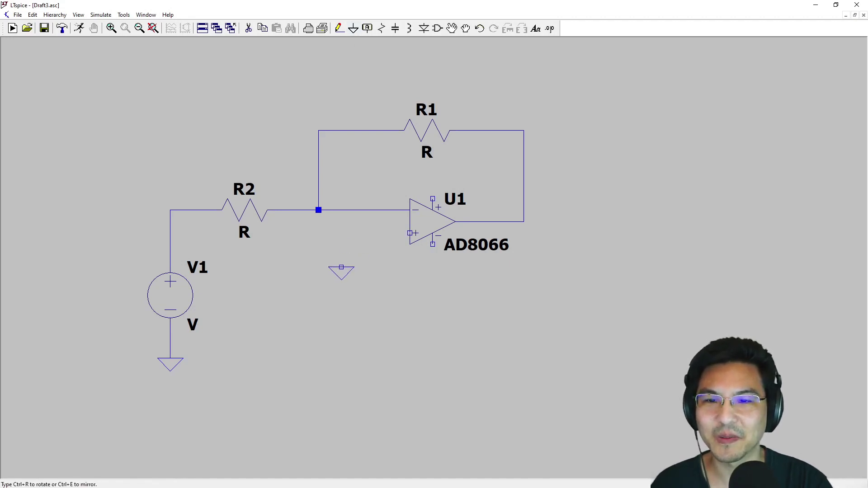
{"action": "key", "text": "F3"}
{"action": "left_click", "coordinate": [409, 232]}
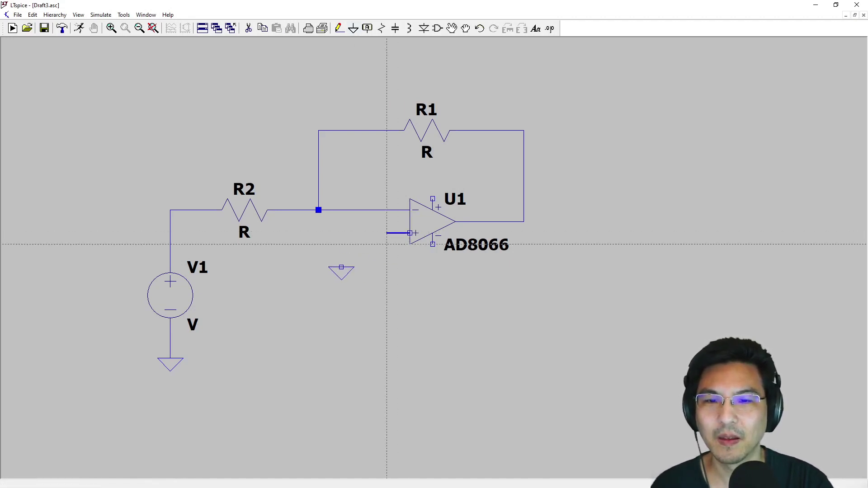
{"action": "left_click", "coordinate": [341, 267]}
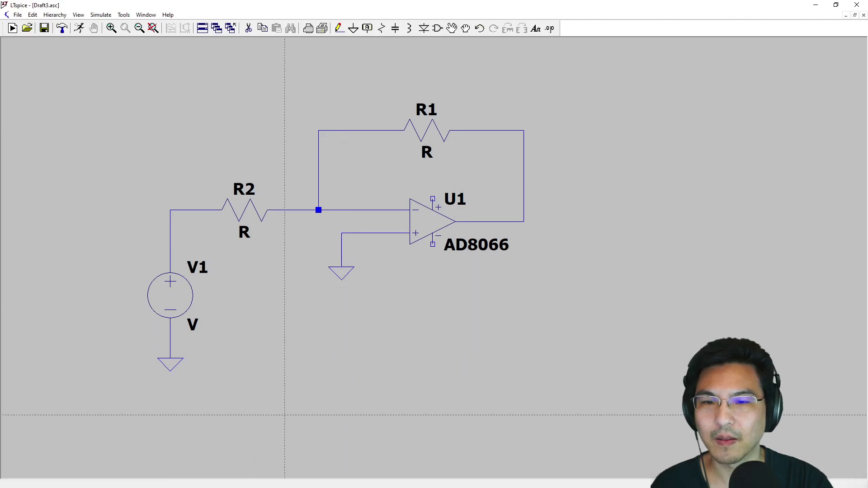
{"action": "right_click", "coordinate": [289, 414]}
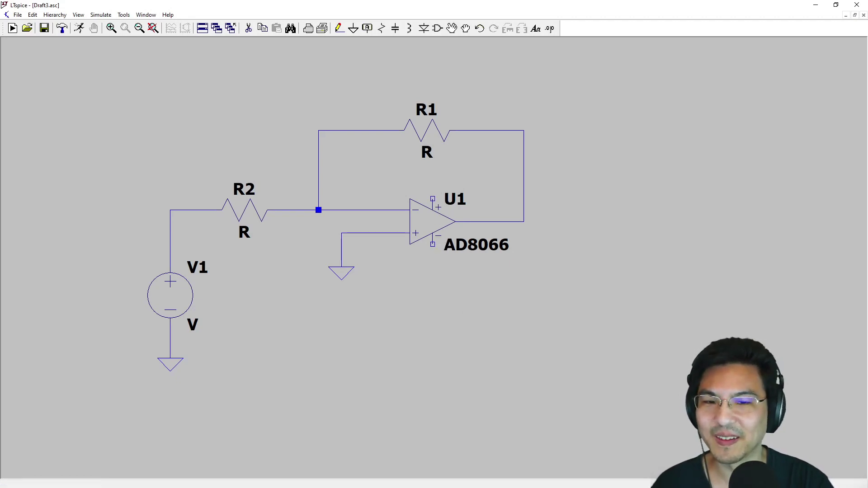
Place two more voltage sources, one above the other, to the right of the op-amp circuit.
{"action": "left_click_drag", "start_coordinate": [368, 209], "coordinate": [244, 170]}
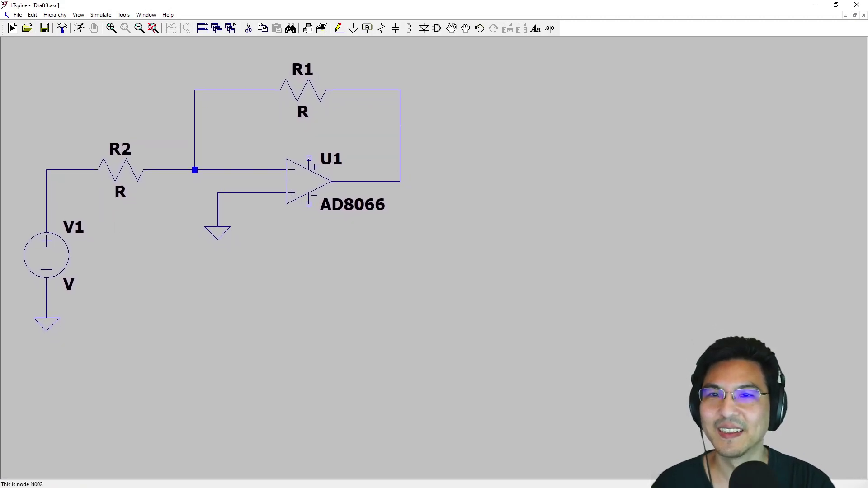
{"action": "left_click", "coordinate": [437, 28]}
{"action": "double_click", "coordinate": [408, 193]}
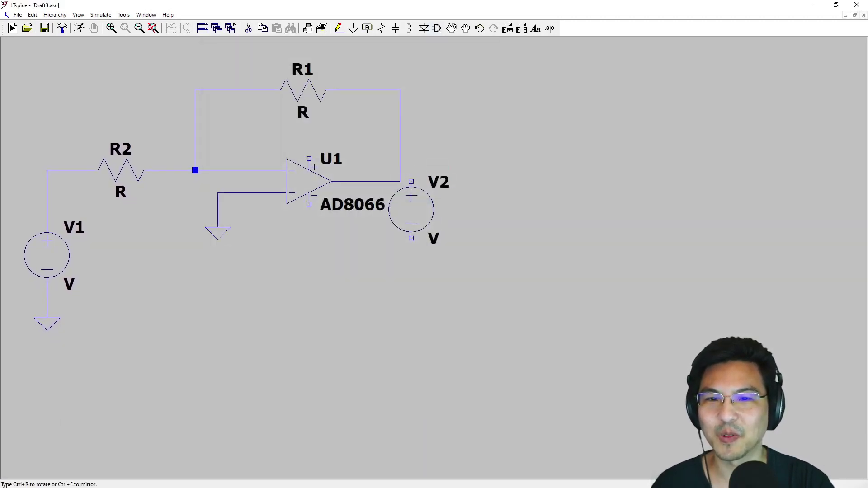
{"action": "left_click", "coordinate": [479, 187]}
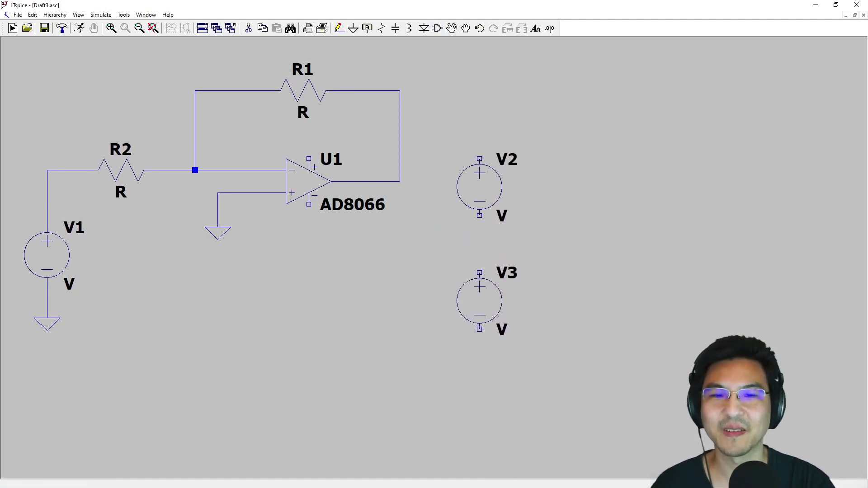
Set the DC value of both supply sources, V2 and V3, to 12 V.
{"action": "right_click", "coordinate": [479, 193]}
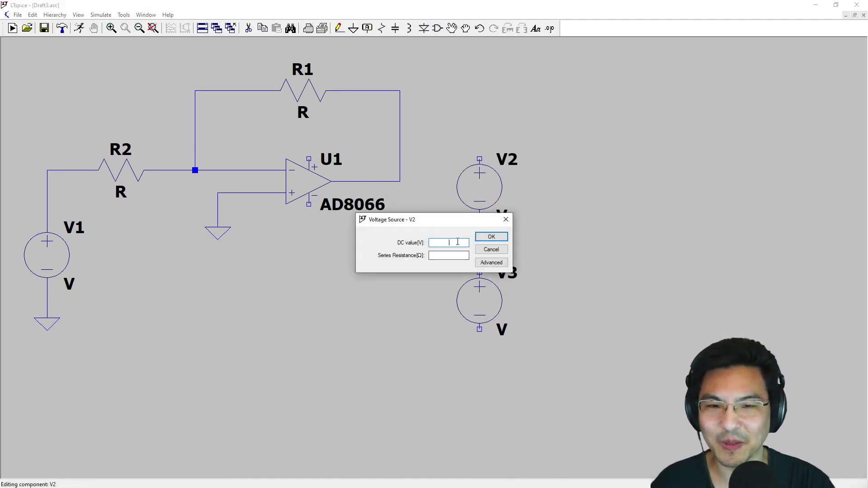
{"action": "left_click", "coordinate": [476, 237]}
{"action": "right_click", "coordinate": [484, 190]}
{"action": "type", "text": "12"}
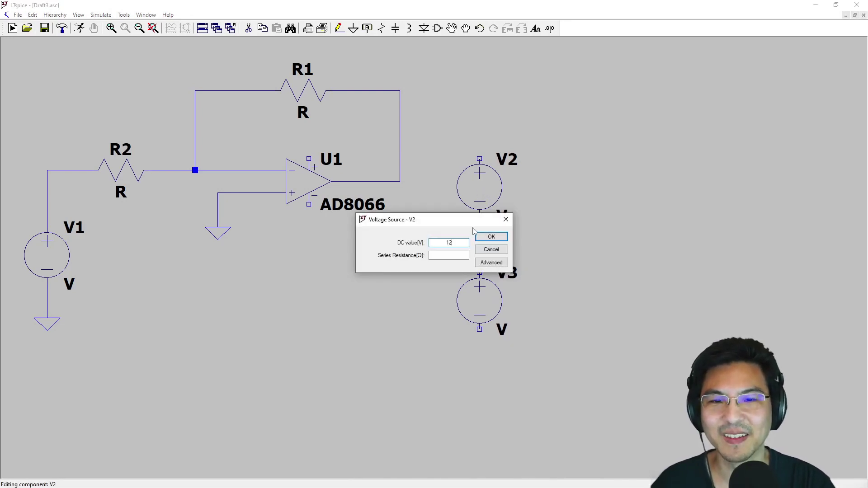
{"action": "left_click", "coordinate": [491, 237]}
{"action": "right_click", "coordinate": [482, 302]}
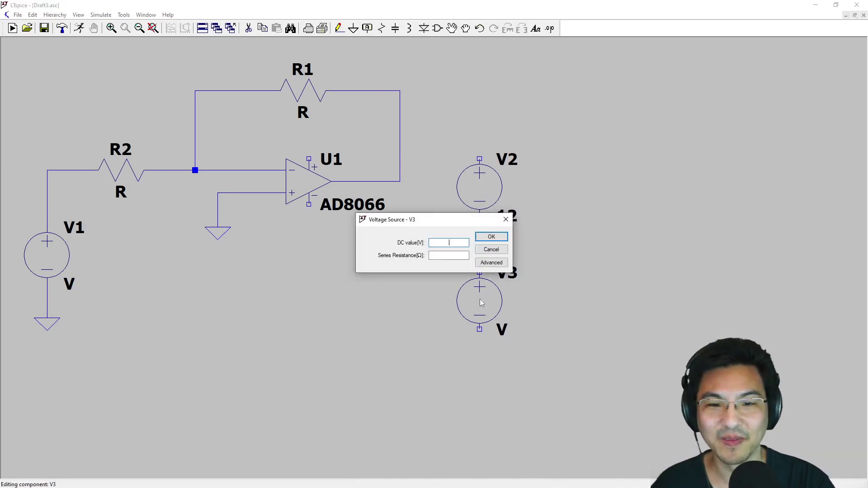
{"action": "type", "text": "12"}
{"action": "left_click", "coordinate": [491, 236]}
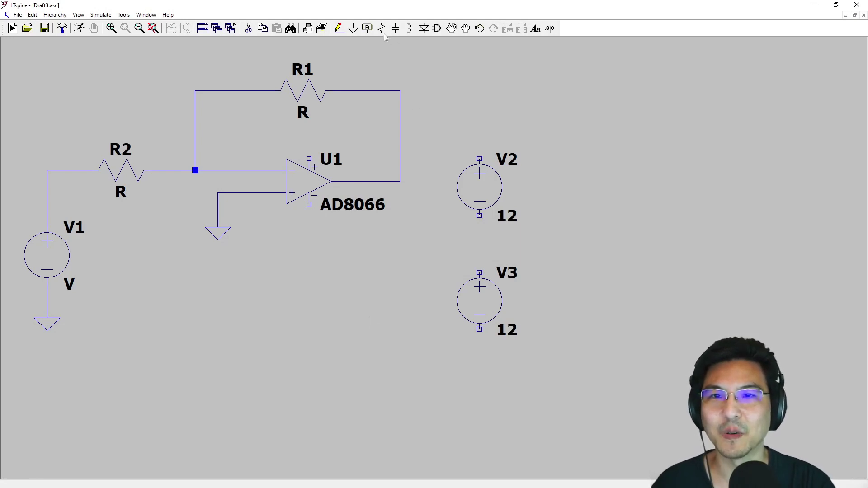
Place a ground symbol to the right of the gap between V2 and V3 and wire it to V2's negative terminal.
{"action": "left_click", "coordinate": [339, 28]}
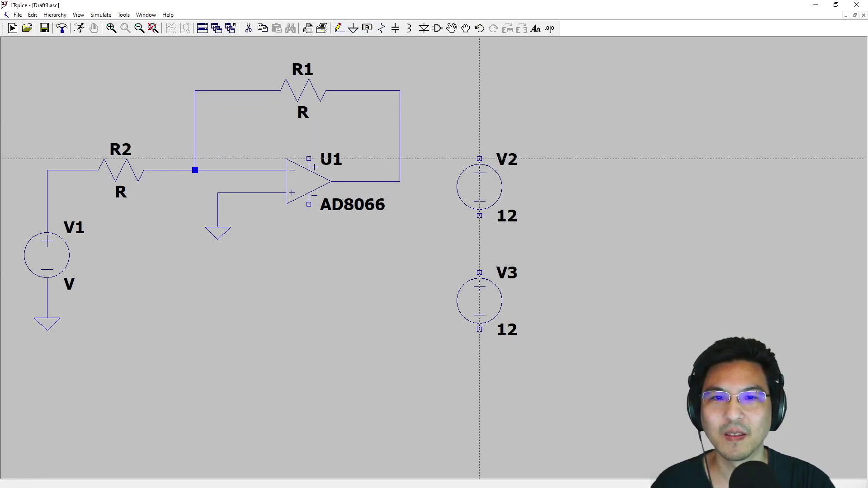
{"action": "key", "text": "Escape"}
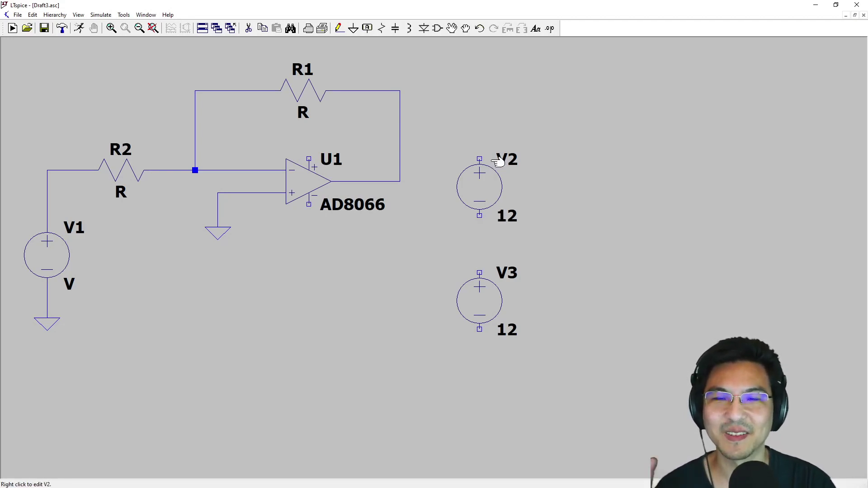
{"action": "left_click", "coordinate": [353, 28]}
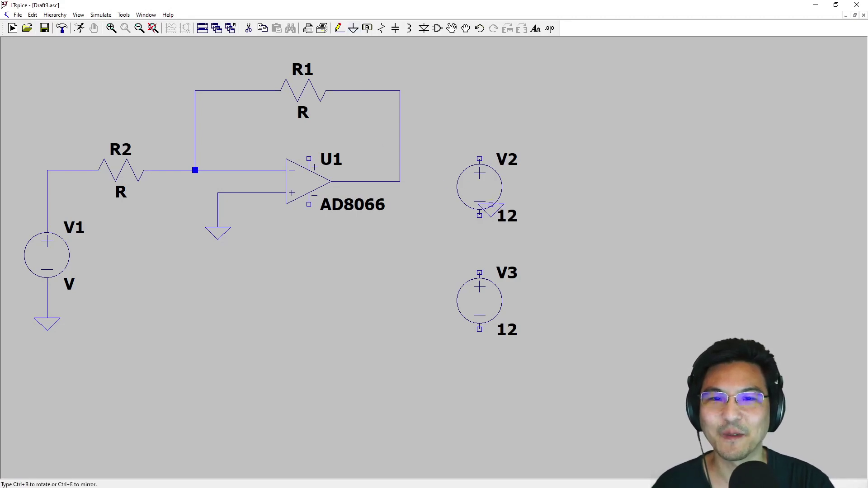
{"action": "left_click", "coordinate": [547, 261]}
{"action": "right_click", "coordinate": [513, 250]}
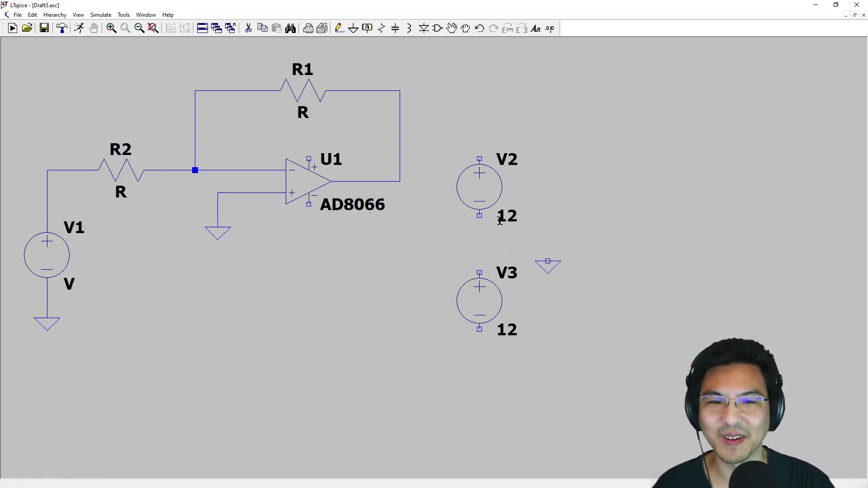
{"action": "left_click", "coordinate": [339, 28]}
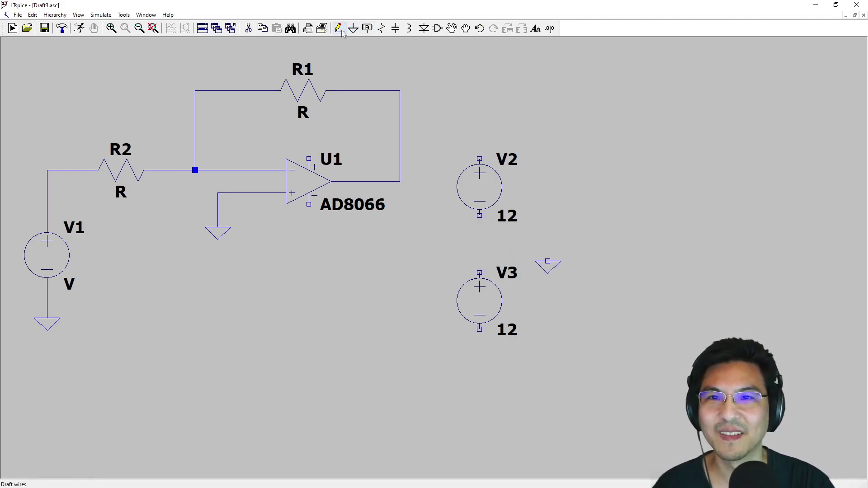
{"action": "left_click", "coordinate": [547, 261]}
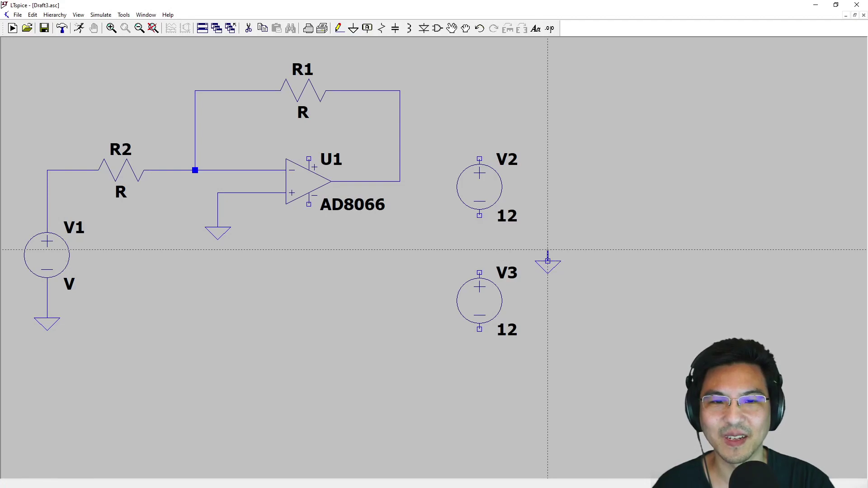
{"action": "left_click", "coordinate": [479, 250]}
{"action": "left_click", "coordinate": [479, 215]}
{"action": "right_click", "coordinate": [457, 171]}
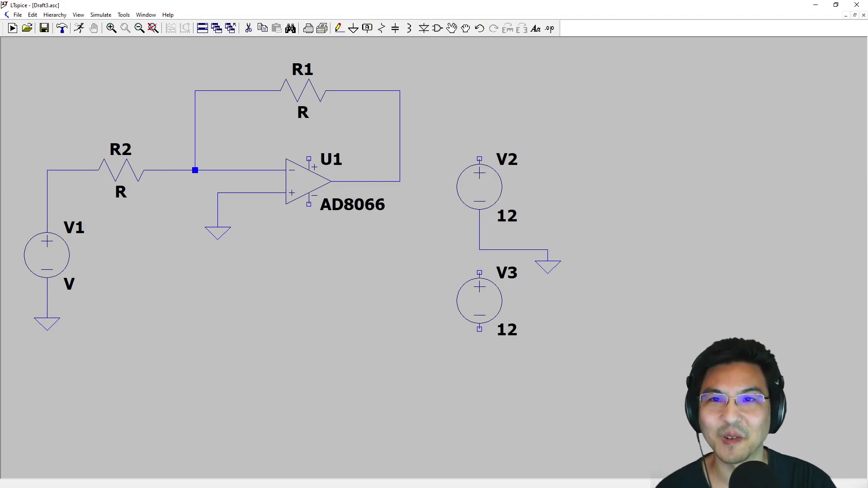
Wire V2's positive terminal up and across to the op-amp's positive supply pin.
{"action": "left_click", "coordinate": [339, 28]}
{"action": "left_click", "coordinate": [479, 159]}
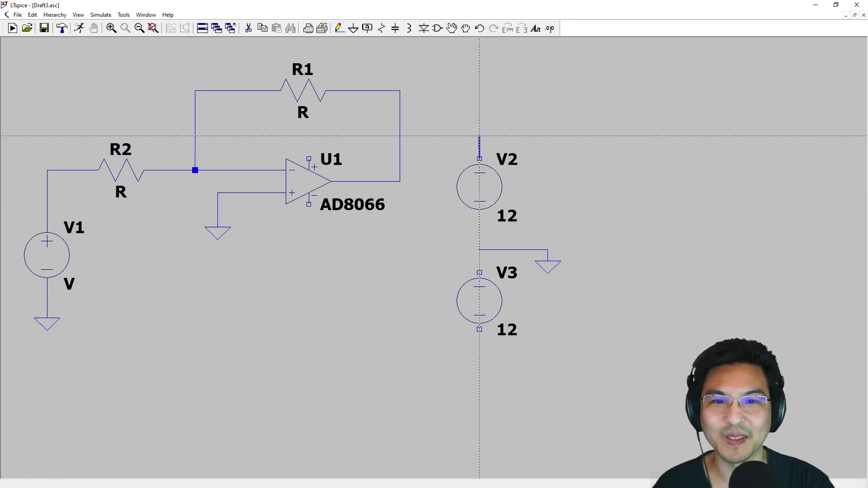
{"action": "left_click", "coordinate": [309, 159]}
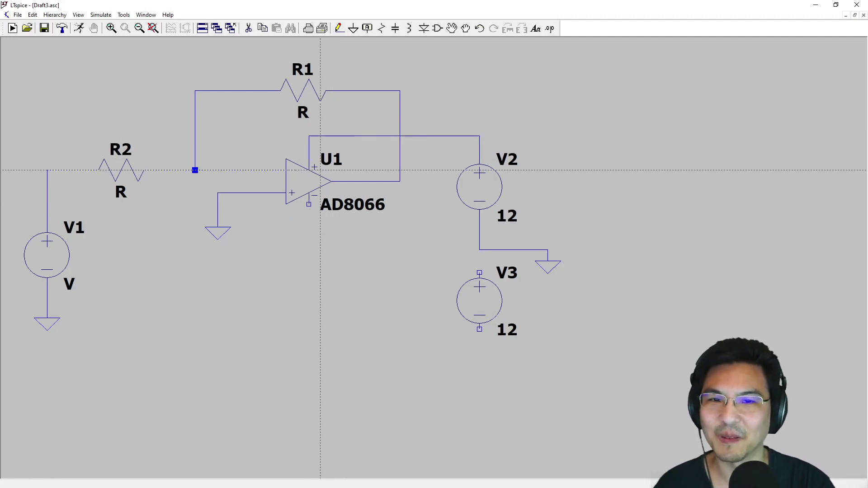
{"action": "left_click", "coordinate": [320, 171]}
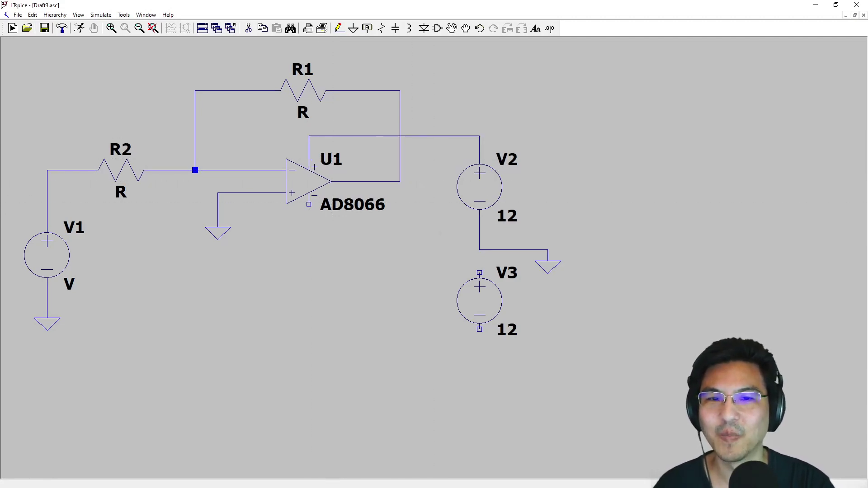
Wire V3's positive terminal to the corner of the ground wire below V2.
{"action": "left_click", "coordinate": [339, 32]}
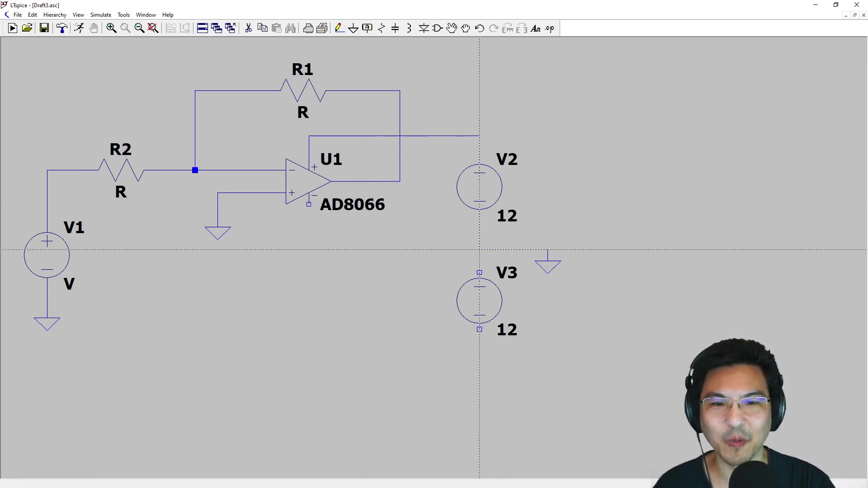
{"action": "left_click", "coordinate": [479, 249]}
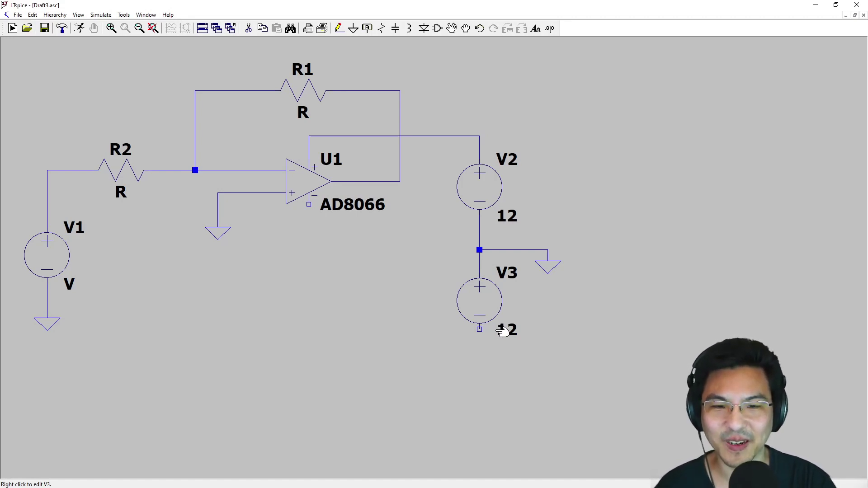
Wire V3's negative terminal across and up to the op-amp's negative supply pin.
{"action": "left_click", "coordinate": [339, 28]}
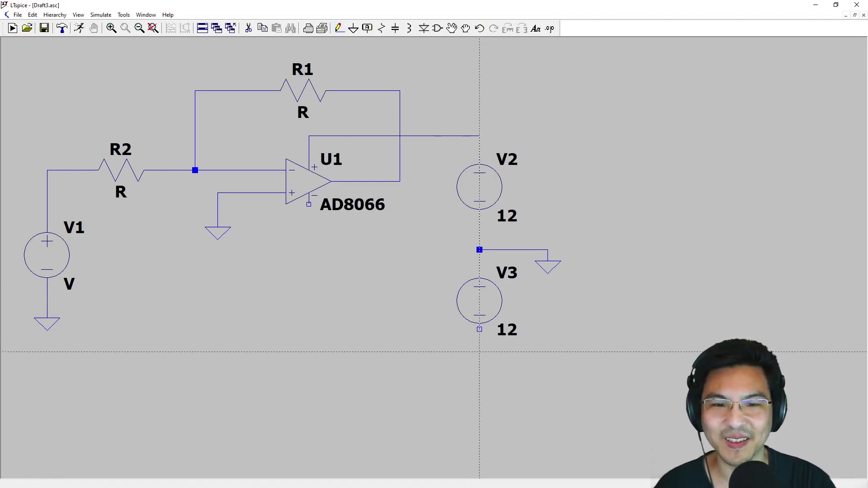
{"action": "left_click", "coordinate": [479, 329]}
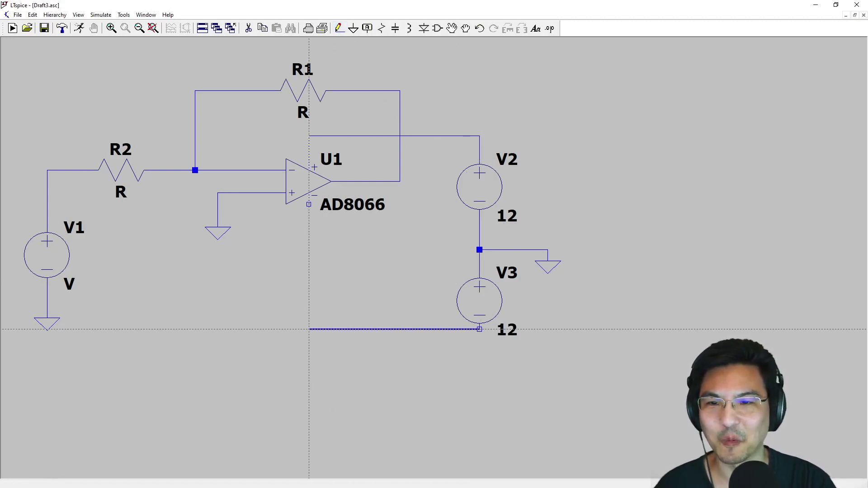
{"action": "left_click", "coordinate": [309, 204]}
{"action": "key", "text": "Escape"}
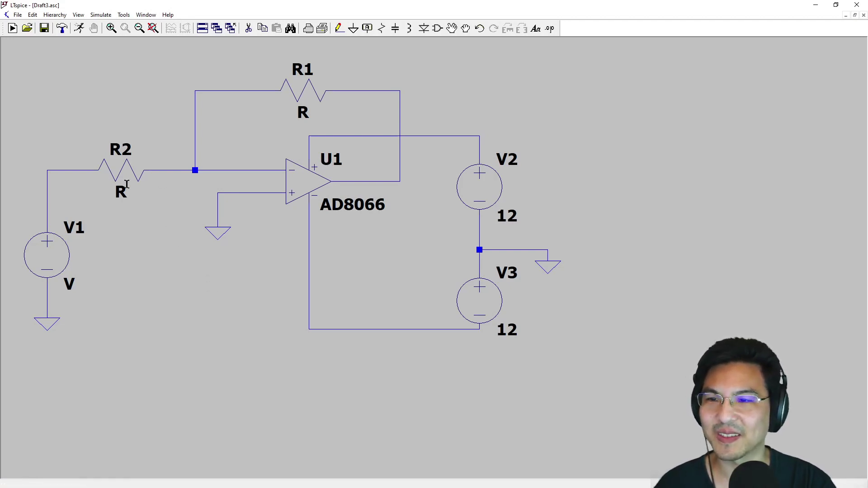
Set the resistance of input resistor R2 to 1k and feedback resistor R1 to 3k.
{"action": "right_click", "coordinate": [119, 173]}
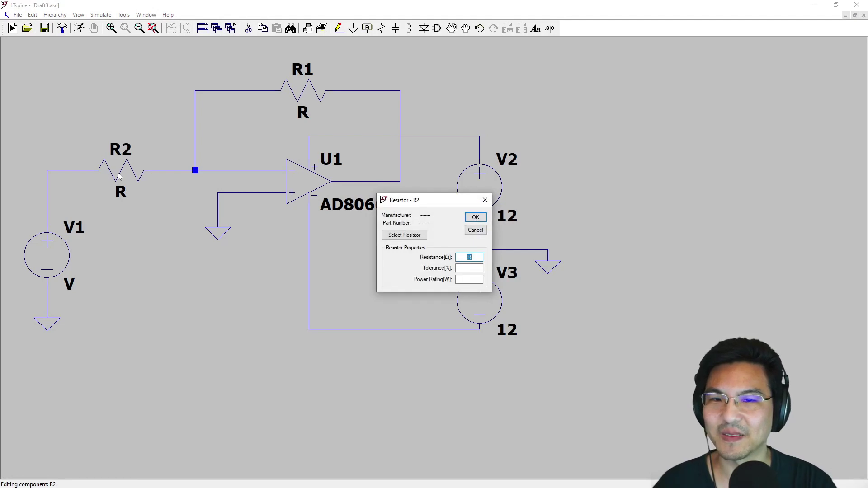
{"action": "type", "text": "1k"}
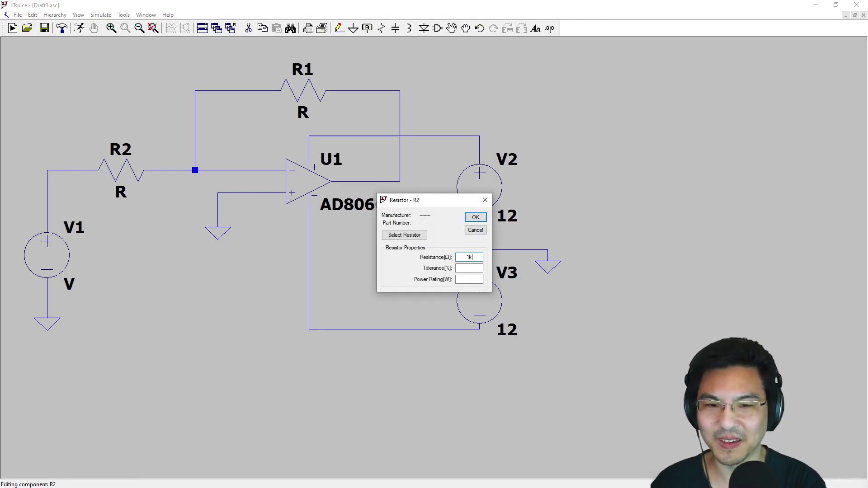
{"action": "key", "text": "Return"}
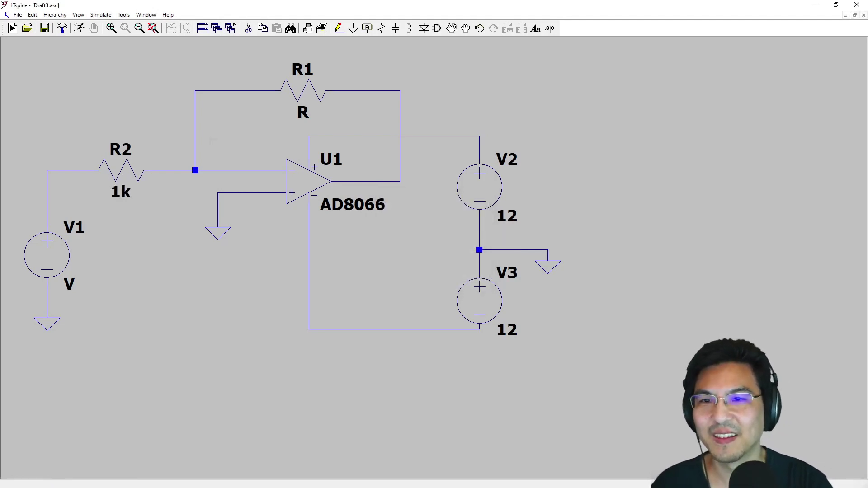
{"action": "right_click", "coordinate": [301, 93]}
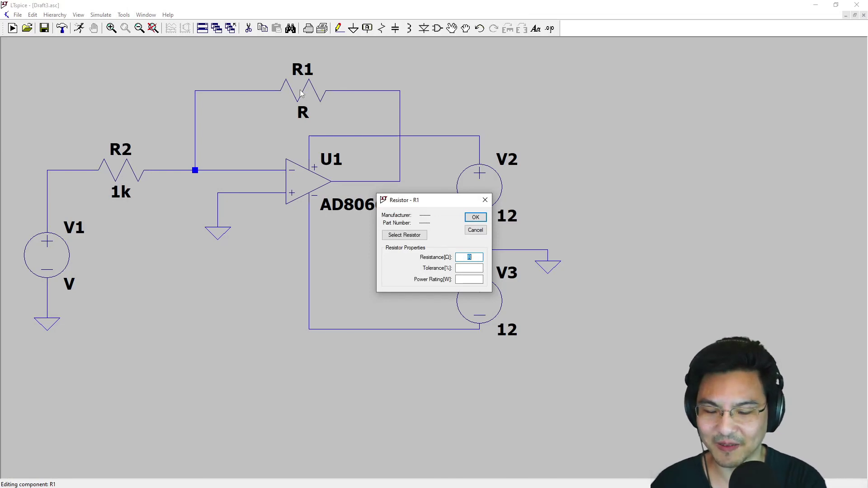
{"action": "type", "text": "3k"}
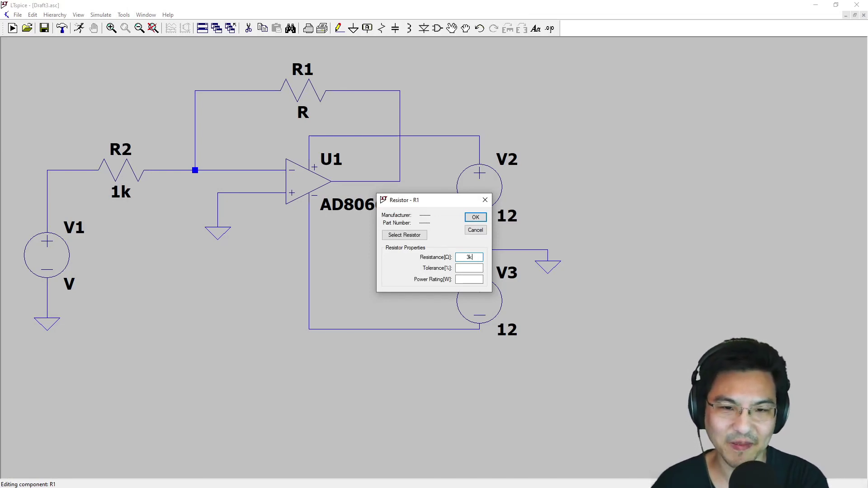
{"action": "key", "text": "Return"}
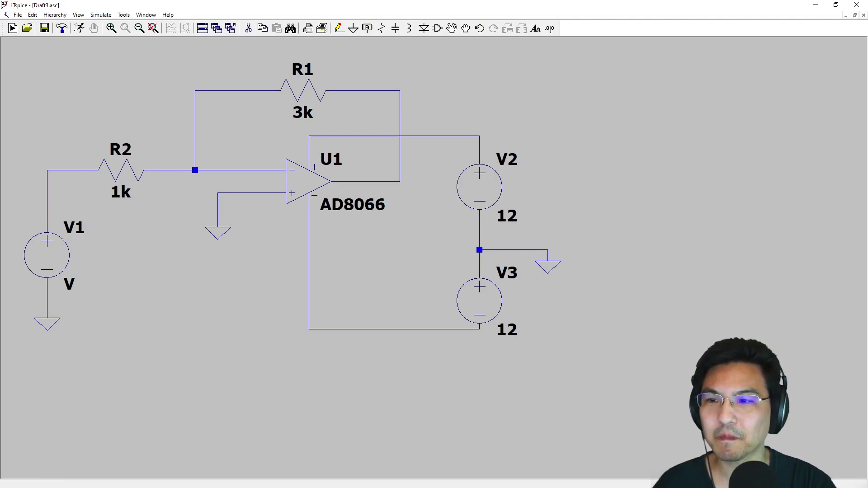
Make input source V1 a SINE function with an amplitude of 2 V and a frequency of 1k Hz.
{"action": "left_click_drag", "start_coordinate": [188, 296], "coordinate": [225, 295]}
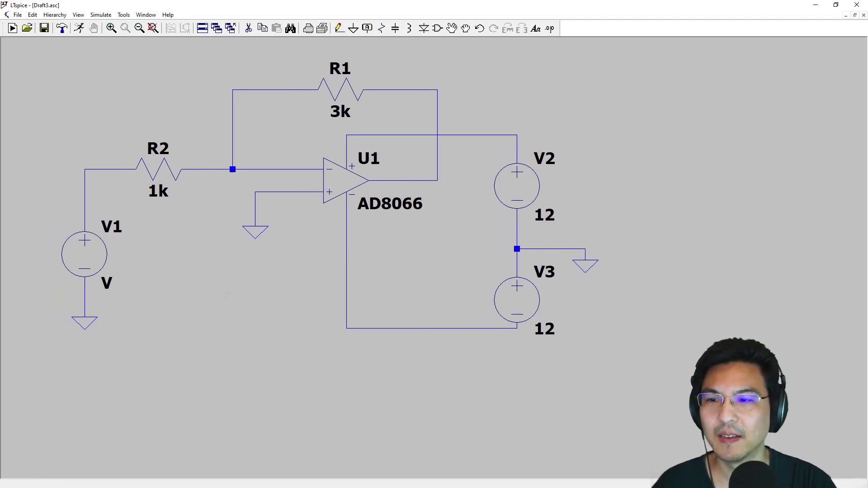
{"action": "right_click", "coordinate": [92, 256]}
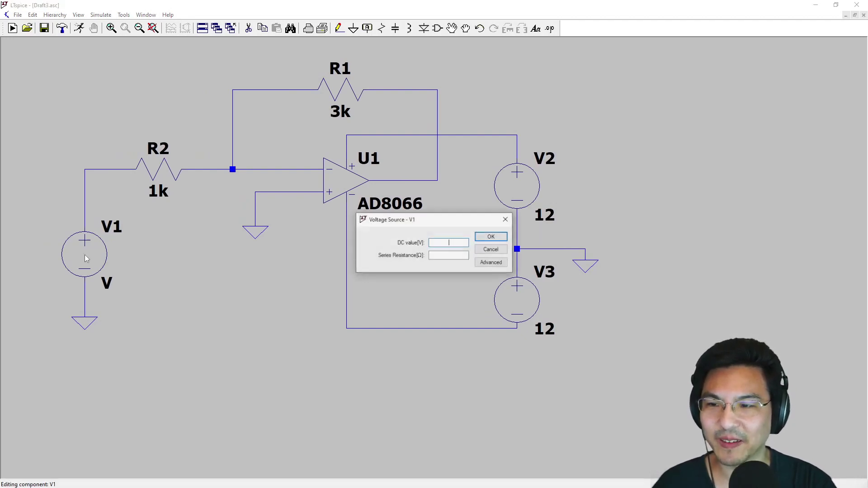
{"action": "left_click", "coordinate": [488, 263]}
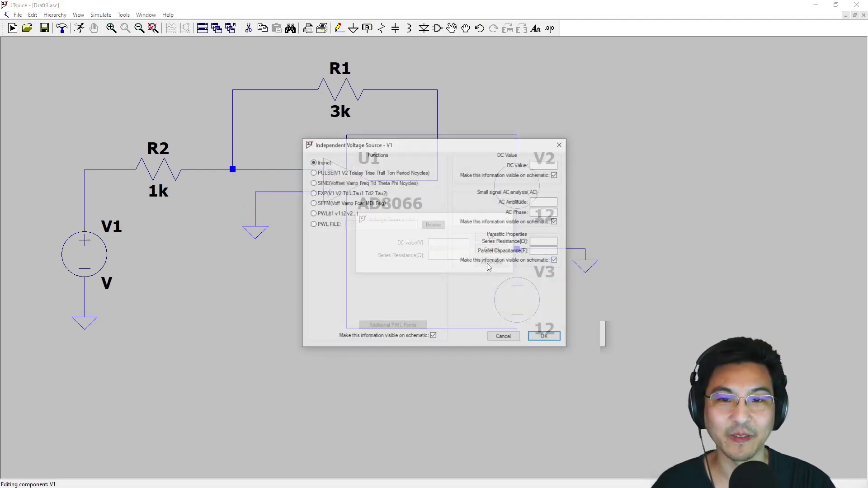
{"action": "left_click_drag", "start_coordinate": [428, 152], "coordinate": [328, 79]}
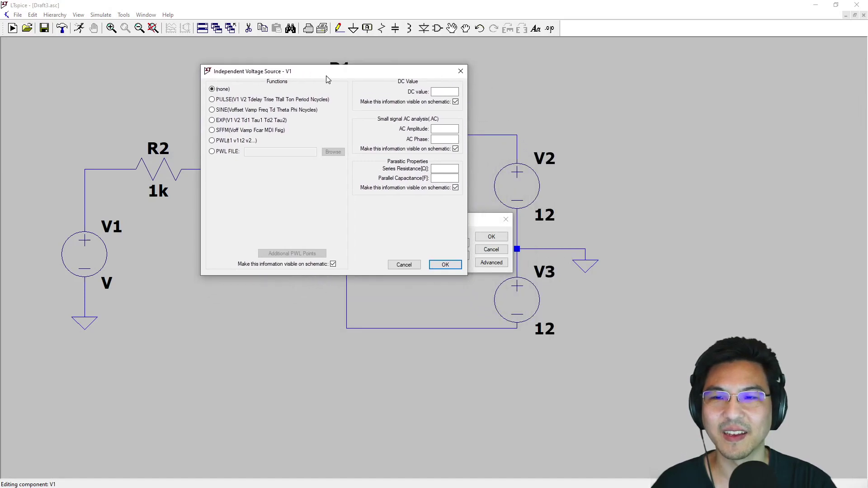
{"action": "left_click", "coordinate": [212, 109]}
{"action": "left_click", "coordinate": [310, 182]}
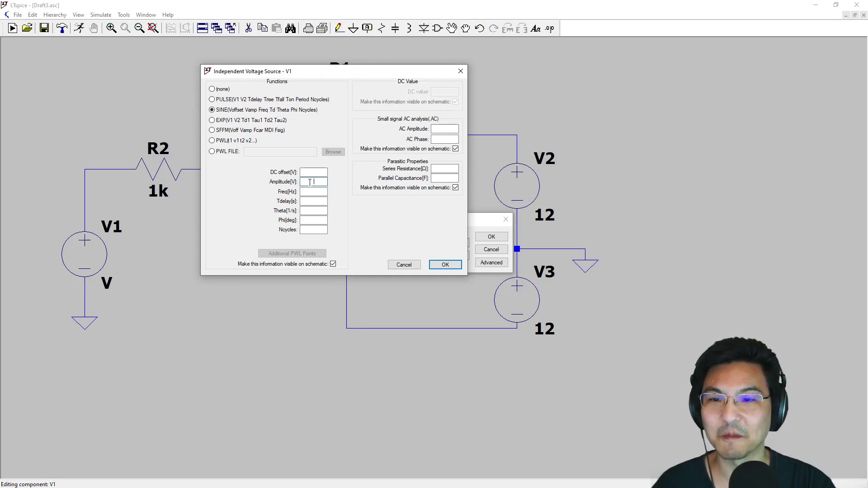
{"action": "type", "text": "2"}
{"action": "left_click", "coordinate": [315, 191]}
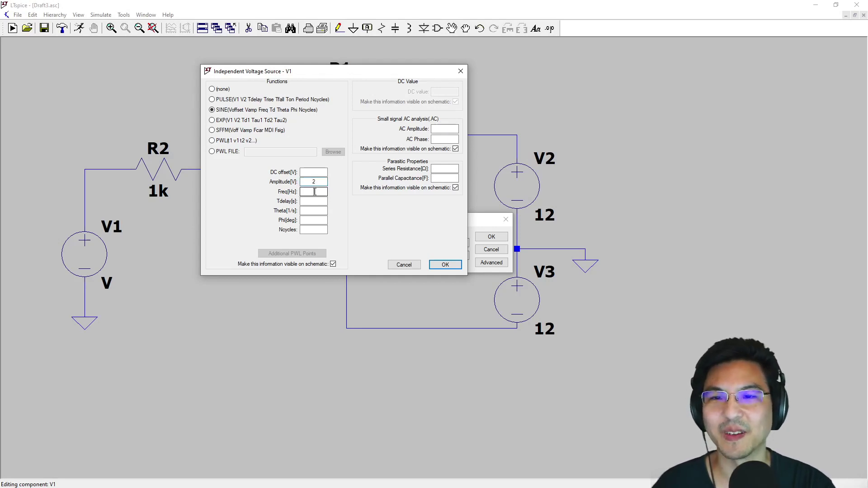
{"action": "type", "text": "1k"}
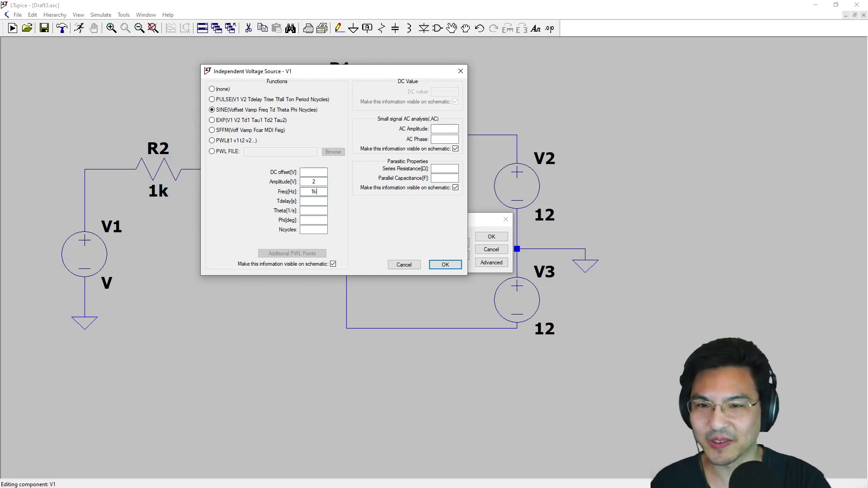
Give V1's sine wave a DC offset of 1 V and apply the source settings.
{"action": "left_click", "coordinate": [321, 182]}
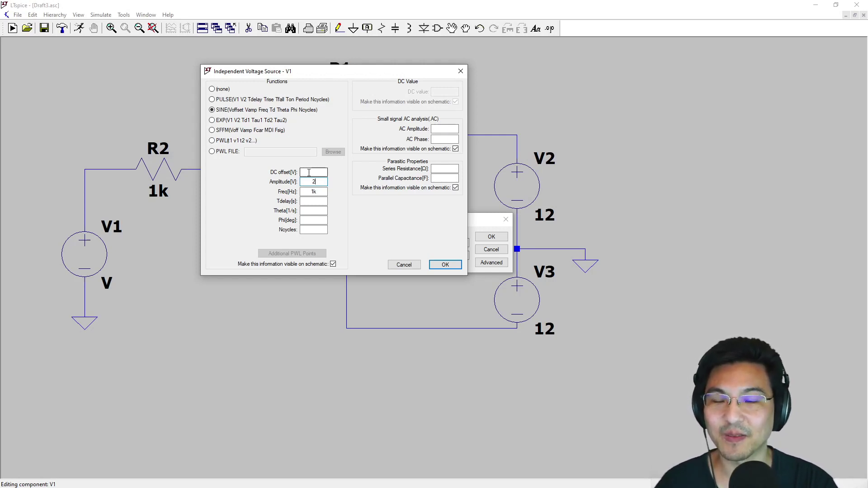
{"action": "left_click", "coordinate": [313, 173]}
{"action": "type", "text": "1"}
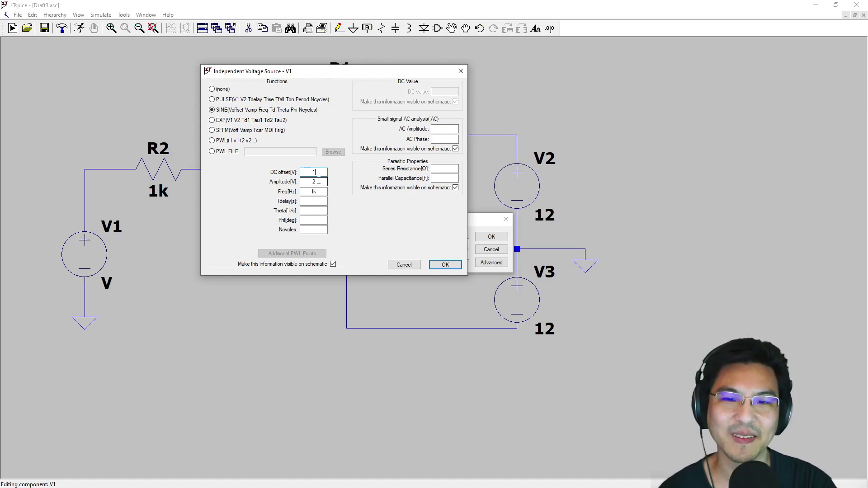
{"action": "key", "text": "Tab"}
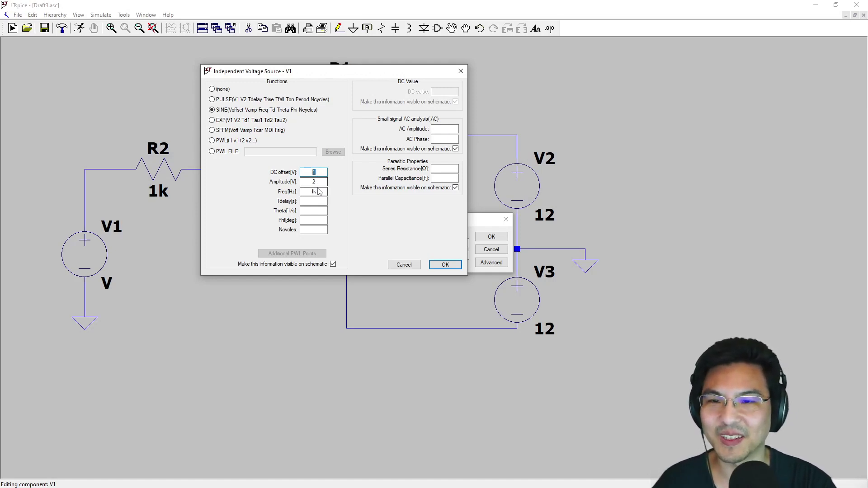
{"action": "key", "text": "shift+Tab"}
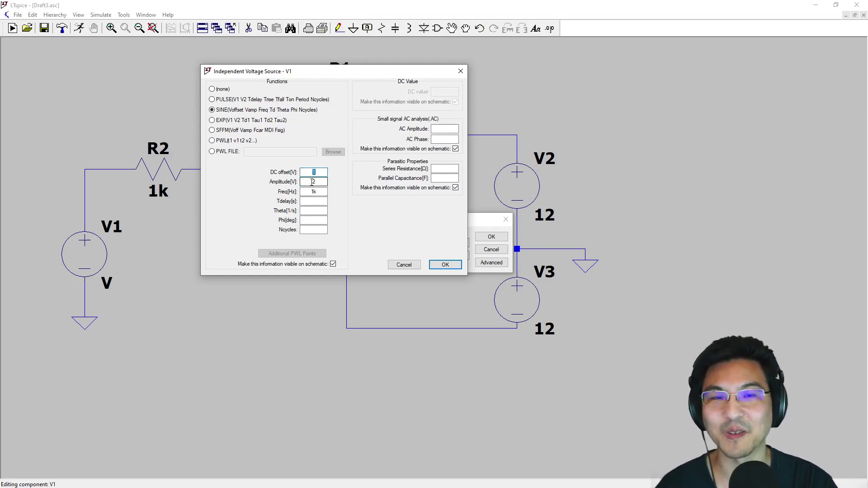
{"action": "left_click", "coordinate": [437, 262]}
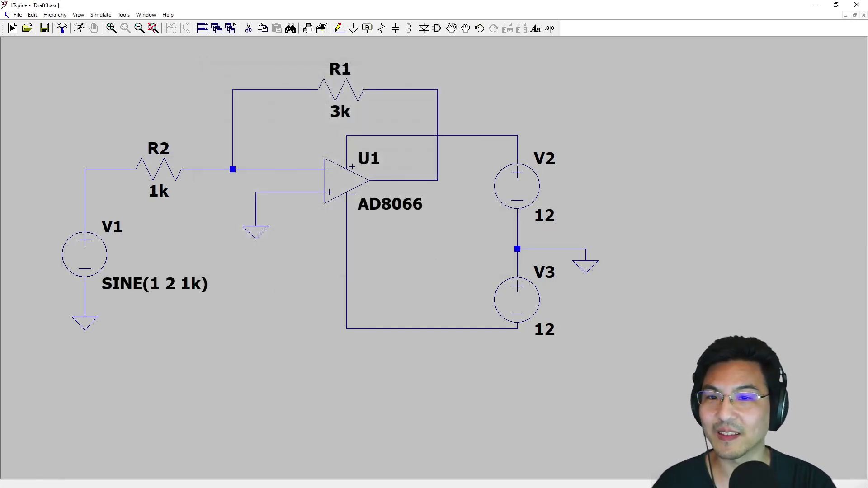
Run a transient simulation with a stop time of 3m and plot the input voltage at V1's positive terminal.
{"action": "left_click", "coordinate": [82, 33]}
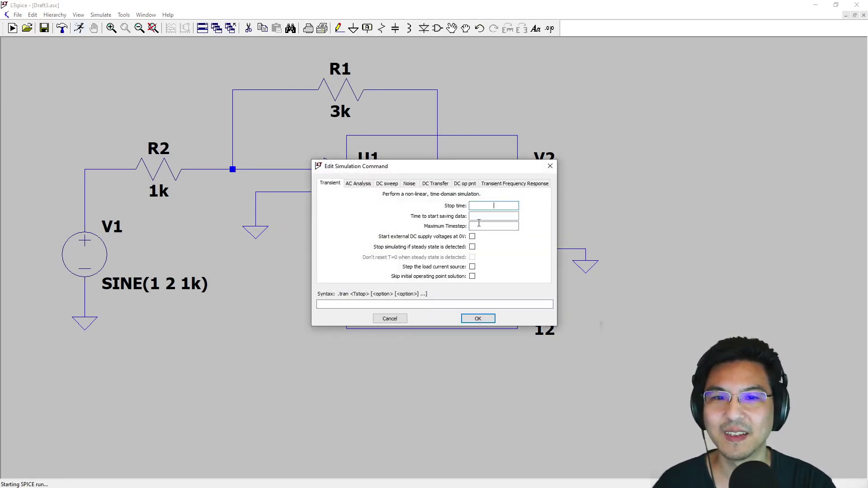
{"action": "left_click_drag", "start_coordinate": [475, 175], "coordinate": [431, 189]}
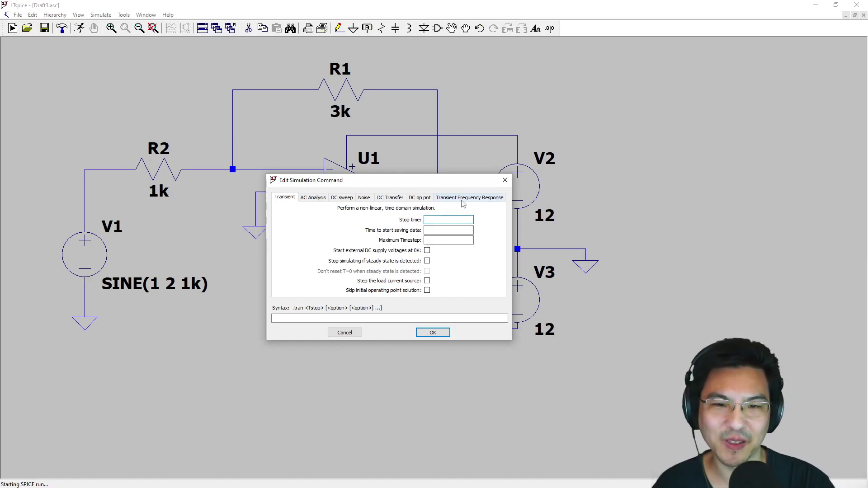
{"action": "type", "text": "3m"}
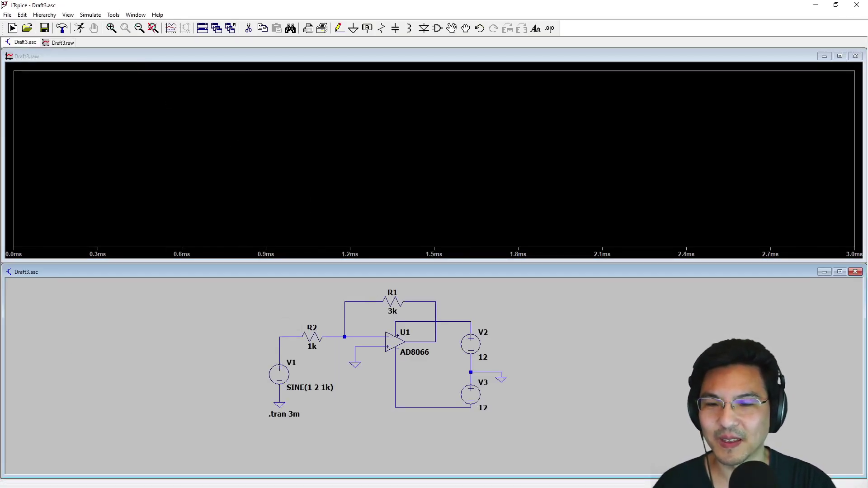
{"action": "scroll", "coordinate": [301, 330], "scroll_direction": "up", "scroll_amount": 2}
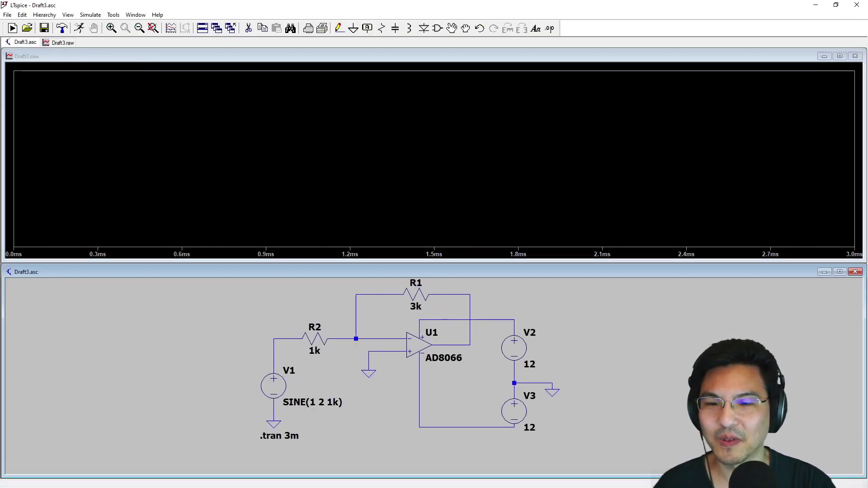
{"action": "left_click", "coordinate": [276, 337]}
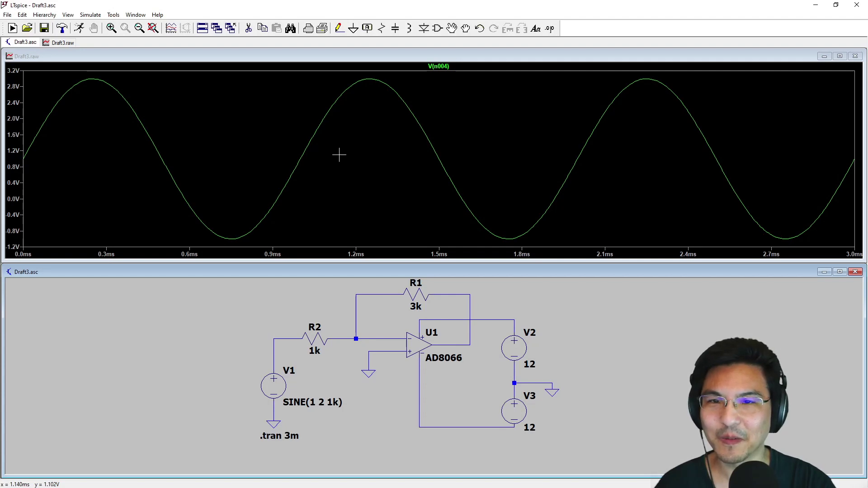
Measure the input voltage trace with a cursor, tracing it to its third peak, and close the cursor readout.
{"action": "left_click", "coordinate": [447, 68]}
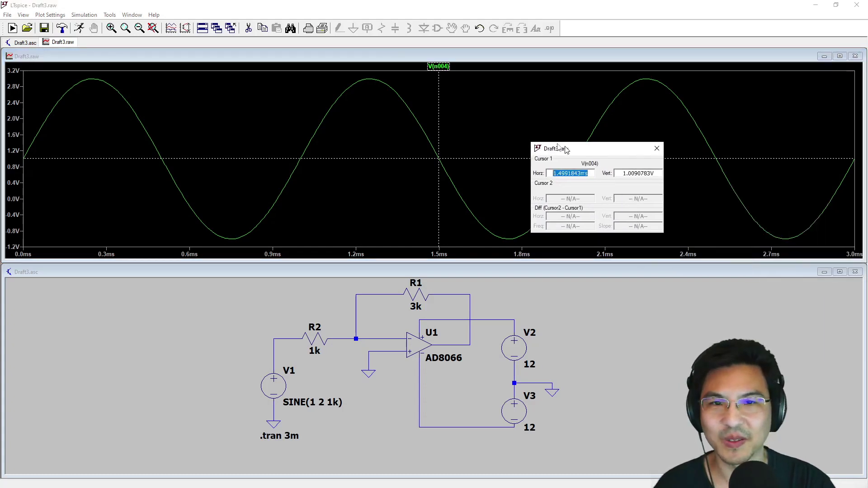
{"action": "left_click_drag", "start_coordinate": [567, 146], "coordinate": [335, 115]}
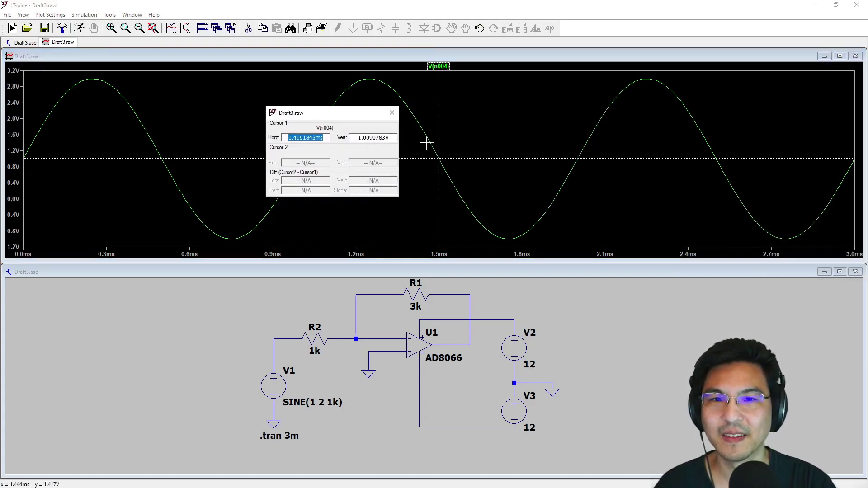
{"action": "left_click_drag", "start_coordinate": [439, 158], "coordinate": [457, 194]}
{"action": "mouse_move", "coordinate": [483, 224]}
{"action": "left_mouse_down"}
{"action": "mouse_move", "coordinate": [509, 238]}
{"action": "mouse_move", "coordinate": [533, 232]}
{"action": "mouse_move", "coordinate": [508, 240]}
{"action": "mouse_move", "coordinate": [552, 195]}
{"action": "mouse_move", "coordinate": [606, 111]}
{"action": "mouse_move", "coordinate": [647, 79]}
{"action": "left_mouse_up"}
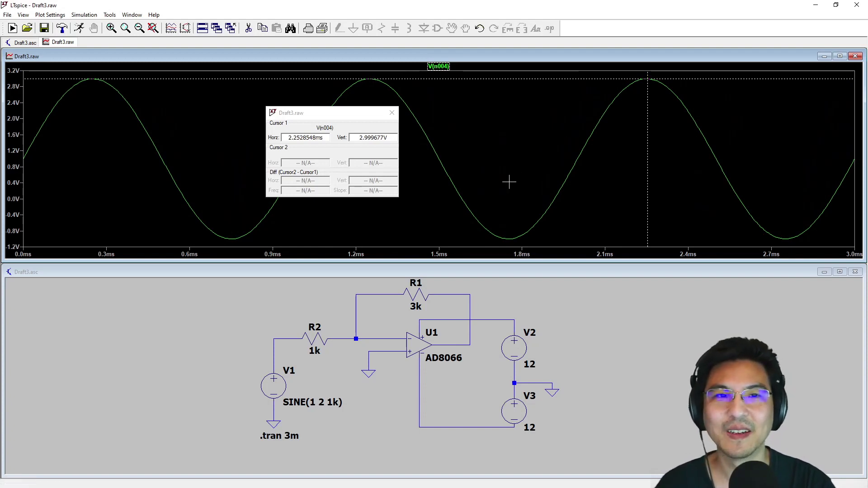
{"action": "left_click", "coordinate": [392, 114]}
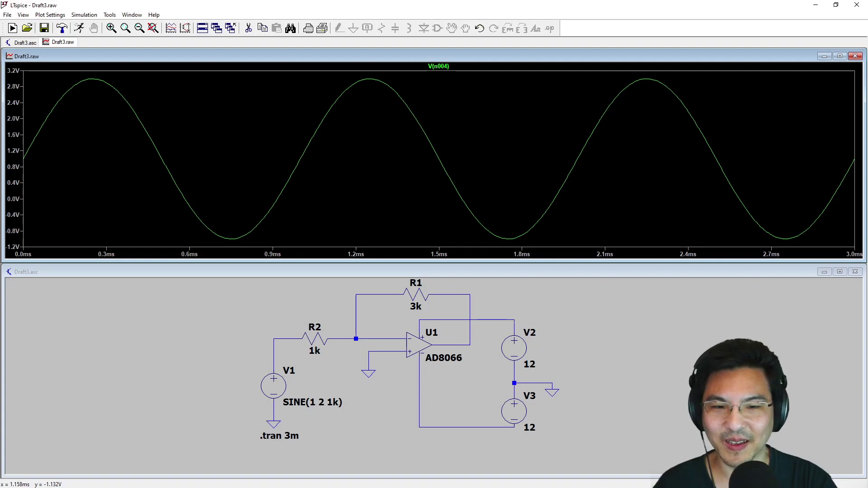
Add the op-amp's output voltage to the plot and check its trace at 1.5 ms with a cursor.
{"action": "left_click", "coordinate": [520, 308]}
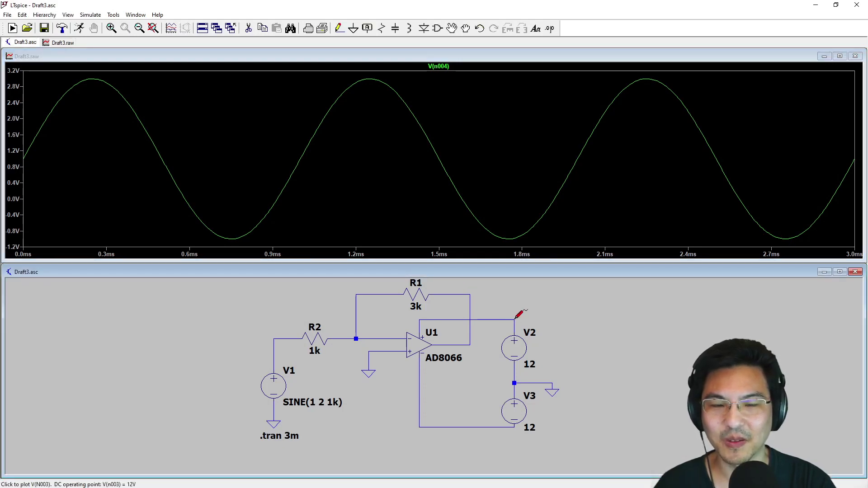
{"action": "left_click", "coordinate": [472, 343]}
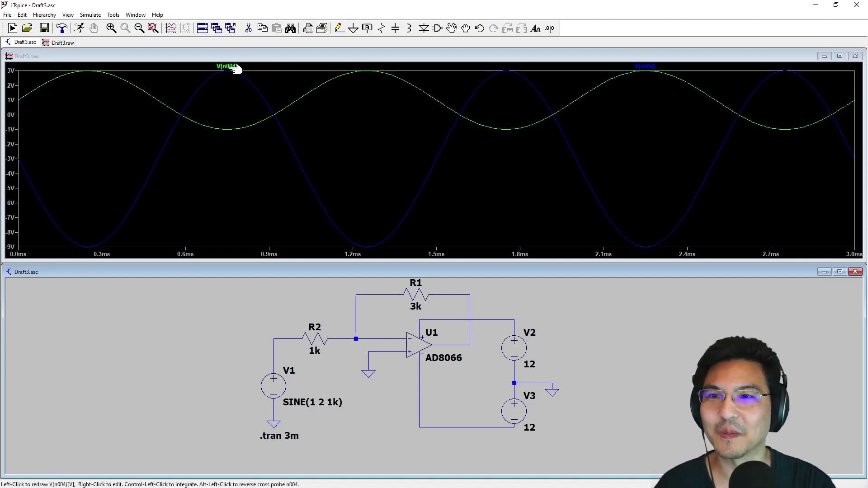
{"action": "left_click", "coordinate": [656, 66]}
{"action": "left_click_drag", "start_coordinate": [339, 117], "coordinate": [233, 120]}
{"action": "left_click", "coordinate": [363, 75]}
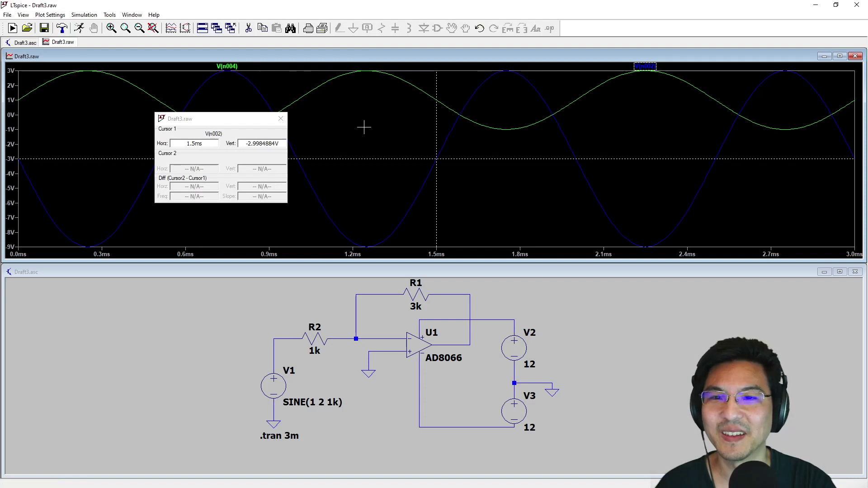
{"action": "left_click", "coordinate": [280, 119]}
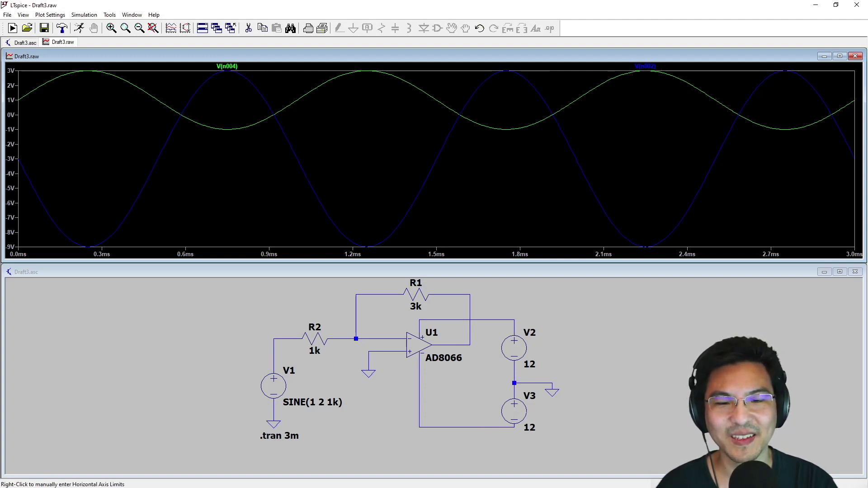
{"action": "left_click", "coordinate": [554, 418]}
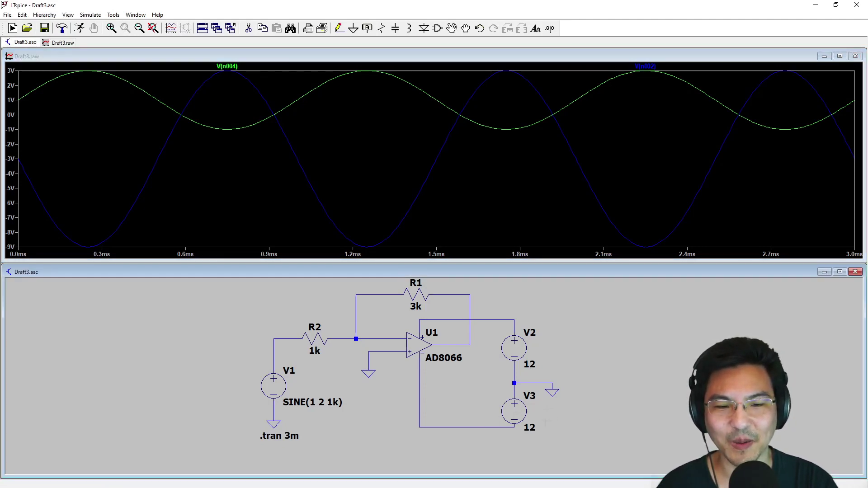
Set the DC value of supplies V3 and V2 to 5 V each and rerun the transient simulation.
{"action": "right_click", "coordinate": [516, 409]}
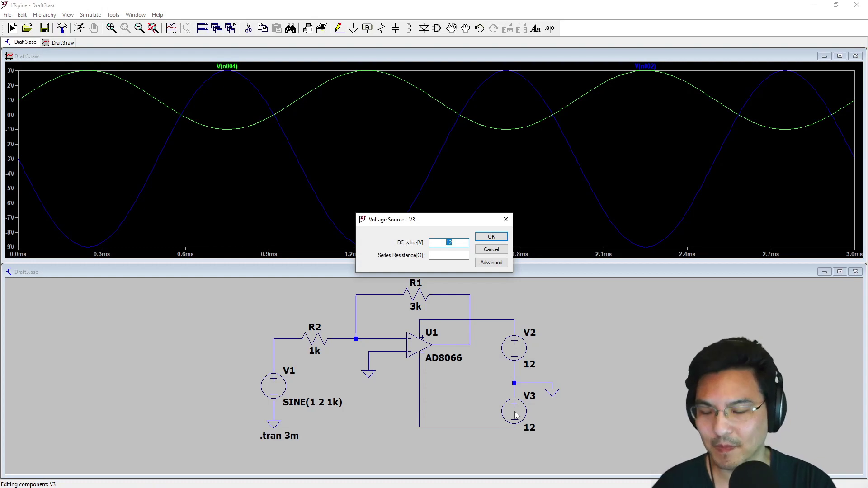
{"action": "type", "text": "5"}
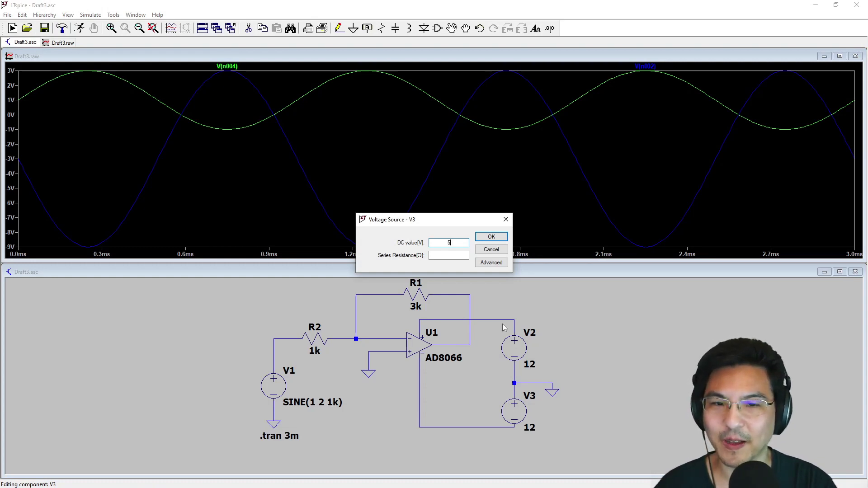
{"action": "left_click", "coordinate": [491, 236]}
{"action": "right_click", "coordinate": [517, 342]}
{"action": "type", "text": "5"}
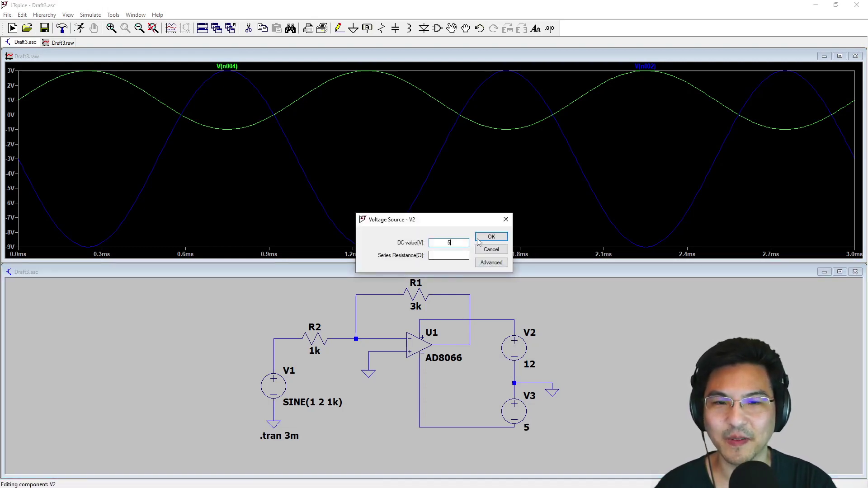
{"action": "left_click", "coordinate": [491, 236]}
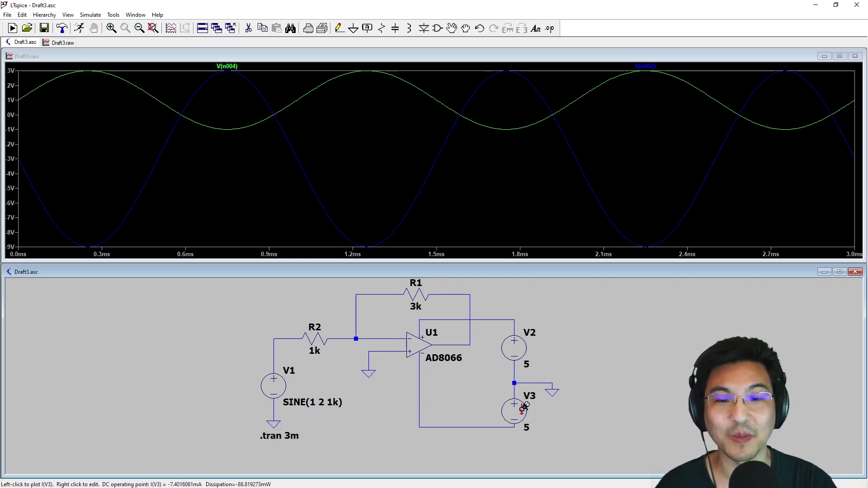
{"action": "left_click", "coordinate": [12, 28]}
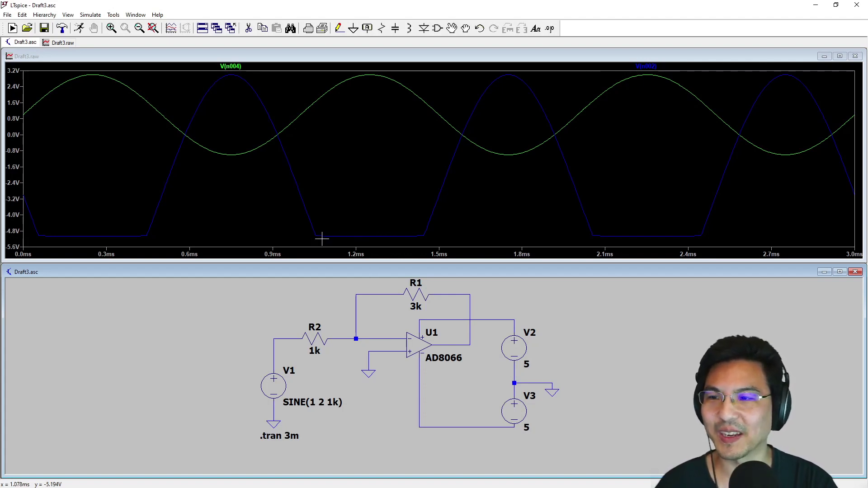
Measure the flat clipped section of the output trace near 1.29 ms with a cursor, then close the cursor readout.
{"action": "left_click", "coordinate": [650, 67]}
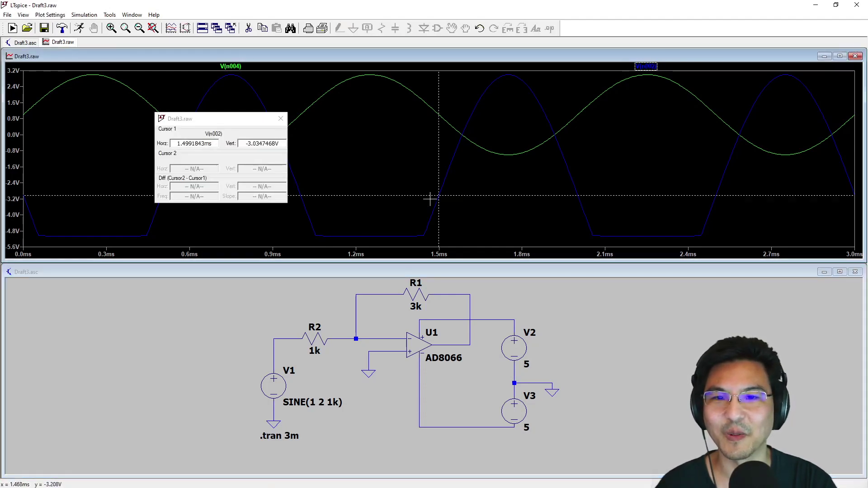
{"action": "mouse_move", "coordinate": [438, 195]}
{"action": "left_mouse_down"}
{"action": "mouse_move", "coordinate": [406, 234]}
{"action": "mouse_move", "coordinate": [380, 234]}
{"action": "left_mouse_up"}
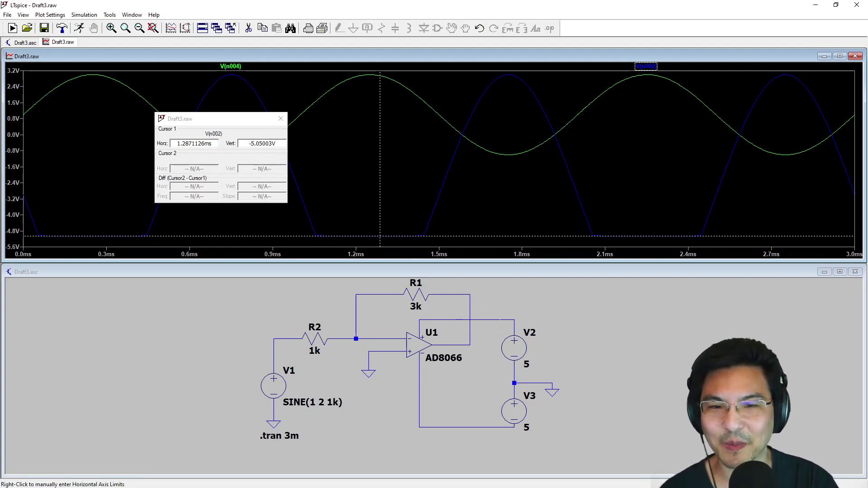
{"action": "left_click", "coordinate": [281, 119]}
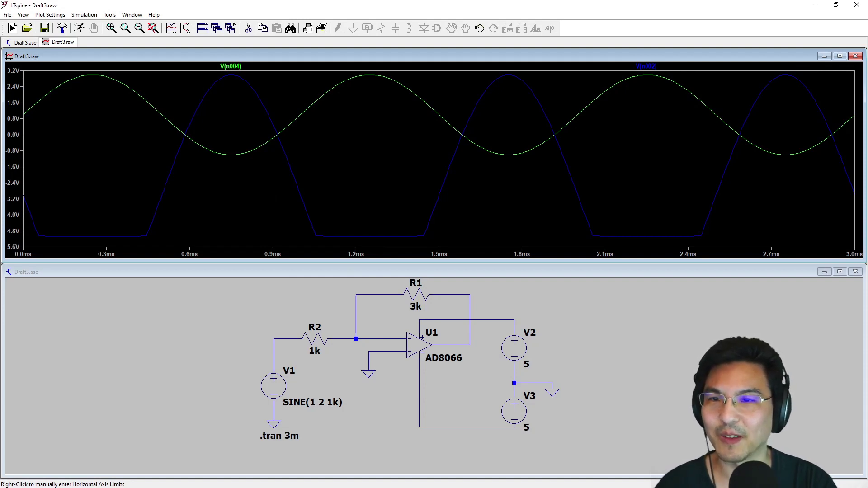
Set feedback resistor R1 to 4k and rerun the simulation.
{"action": "right_click", "coordinate": [415, 294]}
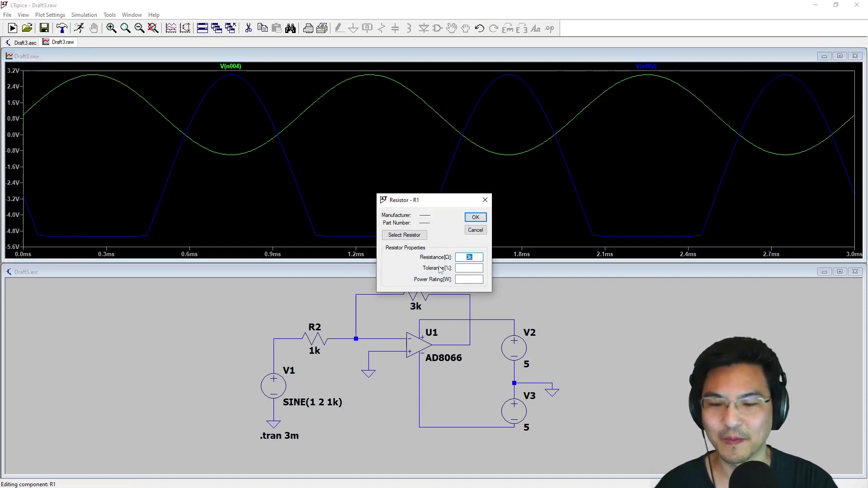
{"action": "type", "text": "4k"}
{"action": "key", "text": "Return"}
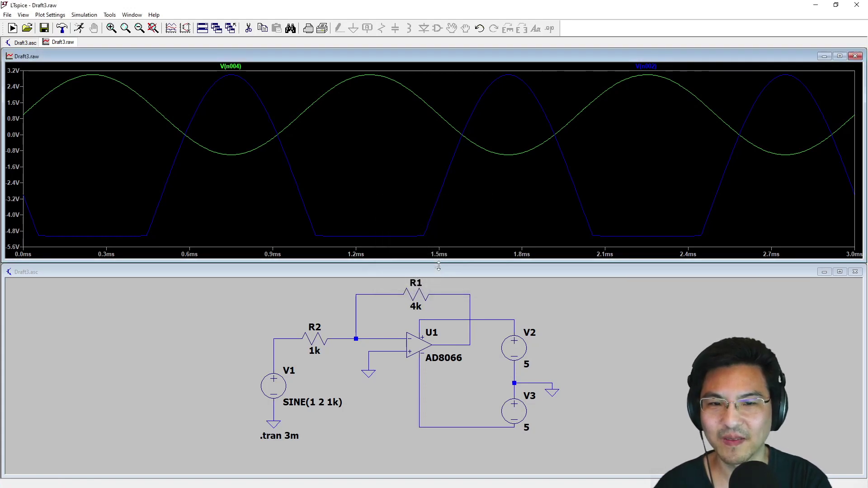
{"action": "key", "text": "ctrl+r"}
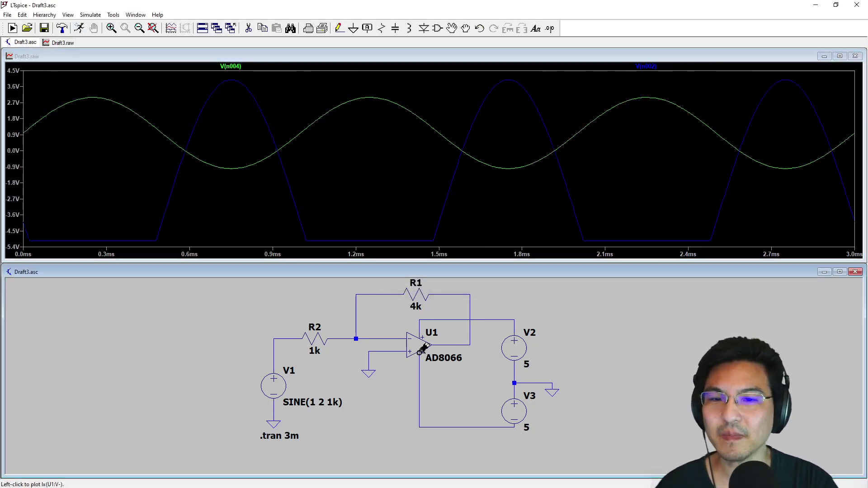
Set feedback resistor R1 to 6k and rerun the simulation.
{"action": "right_click", "coordinate": [417, 293]}
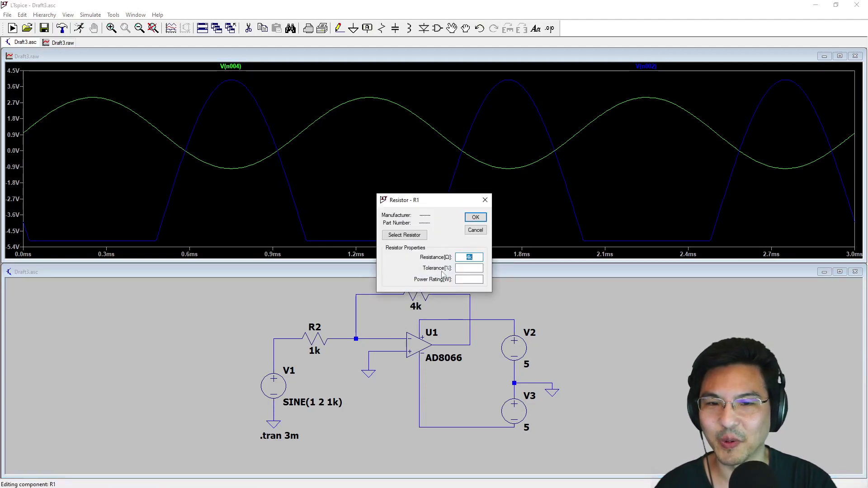
{"action": "left_click", "coordinate": [469, 257]}
{"action": "key", "text": "BackSpace"}
{"action": "type", "text": "6"}
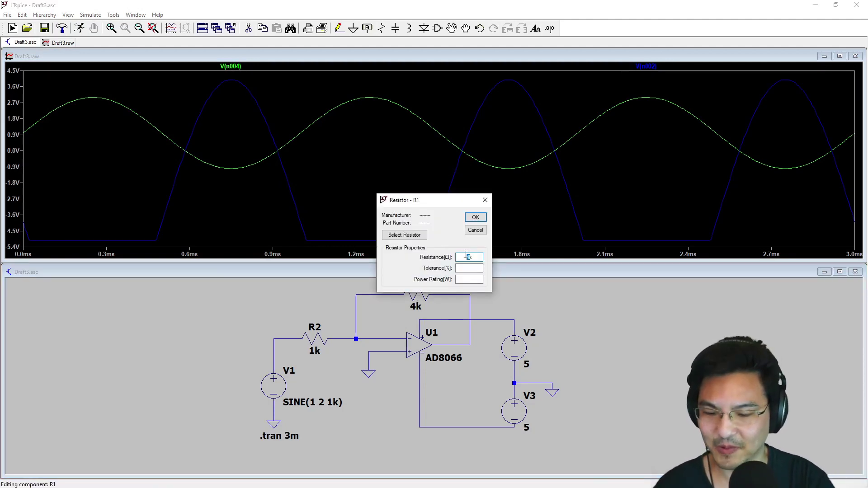
{"action": "key", "text": "Return"}
{"action": "left_click", "coordinate": [79, 28]}
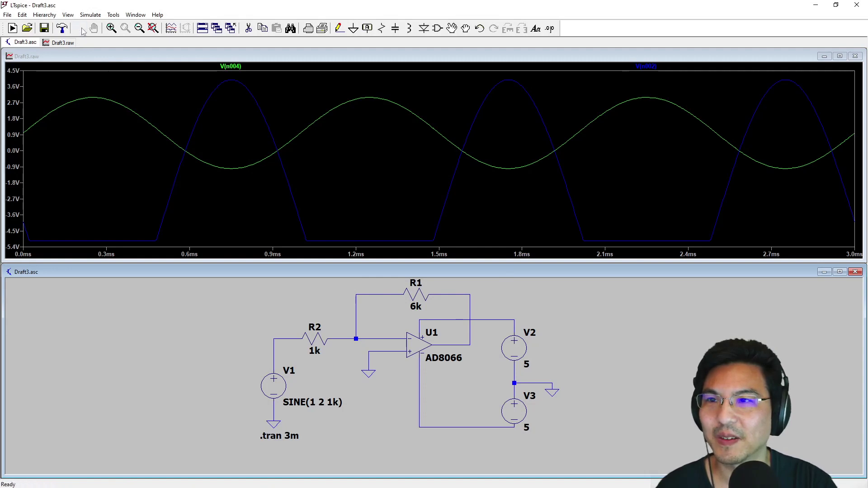